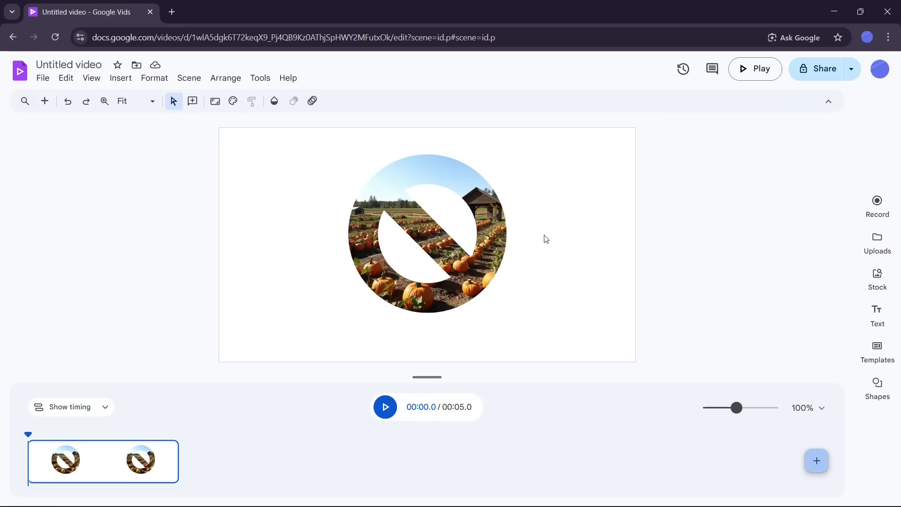
# - Separate the two stacked pumpkin-patch images so they sit side by side on the scene
pyautogui.moveTo(490, 250); pyautogui.dragTo(609, 291)
pyautogui.moveTo(423, 274); pyautogui.dragTo(320, 284)
pyautogui.moveTo(599, 250); pyautogui.dragTo(582, 244)
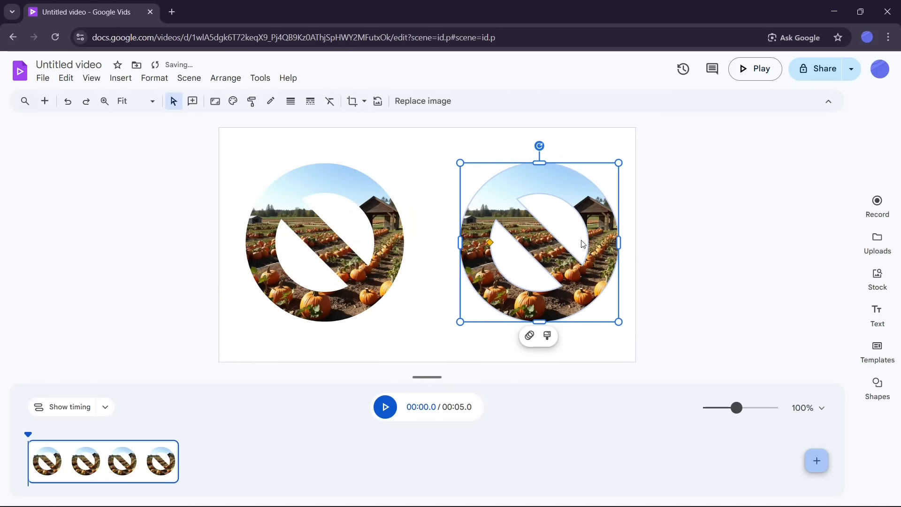
# - Move the left pumpkin image so that it partly overlaps the right one
pyautogui.rightClick(581, 290)
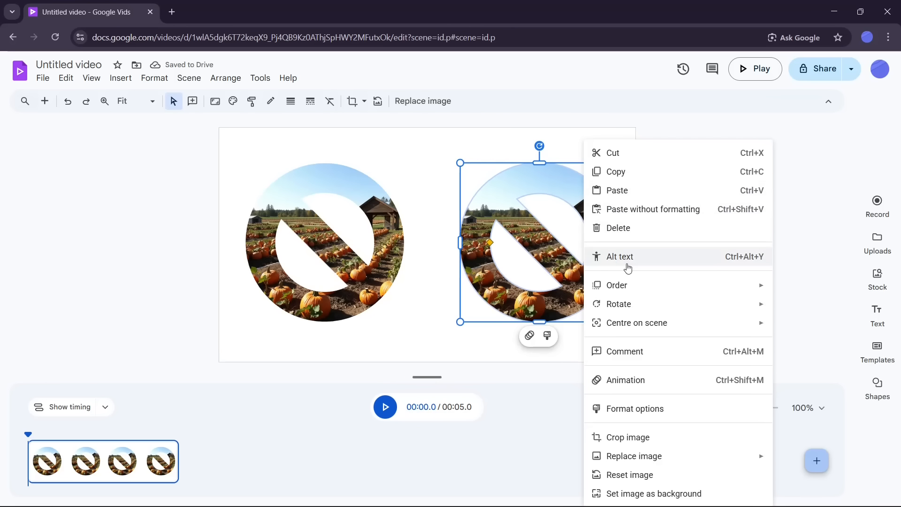
pyautogui.moveTo(632, 291)
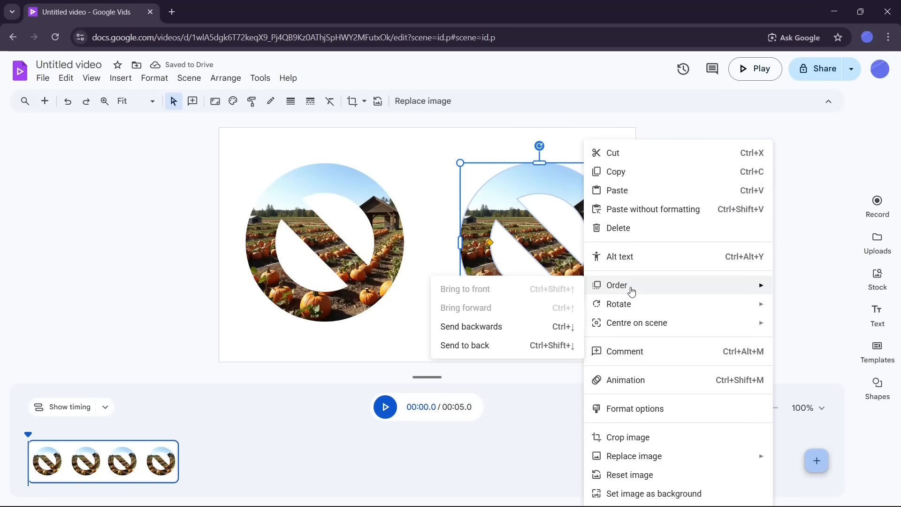
pyautogui.moveTo(385, 258); pyautogui.dragTo(483, 264)
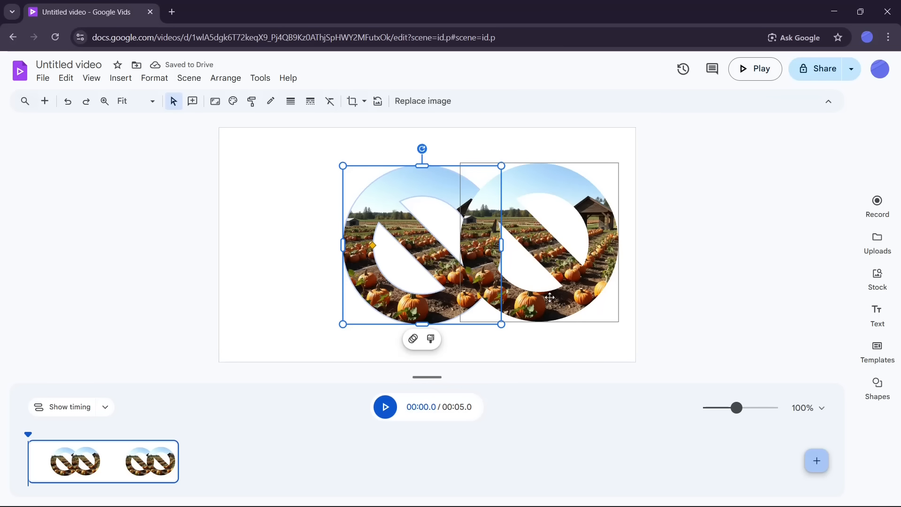
# - Send the right pumpkin image backwards in the stacking order
pyautogui.click(576, 290)
pyautogui.rightClick(584, 292)
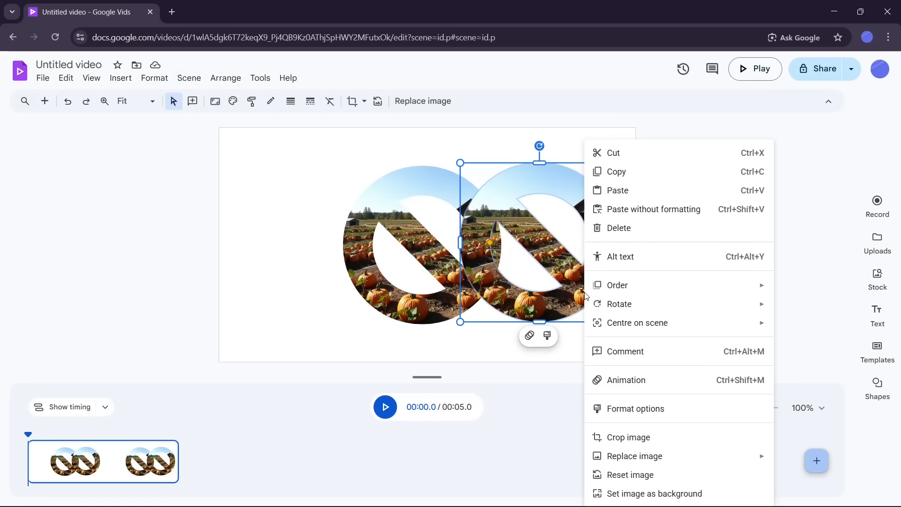
pyautogui.moveTo(610, 290)
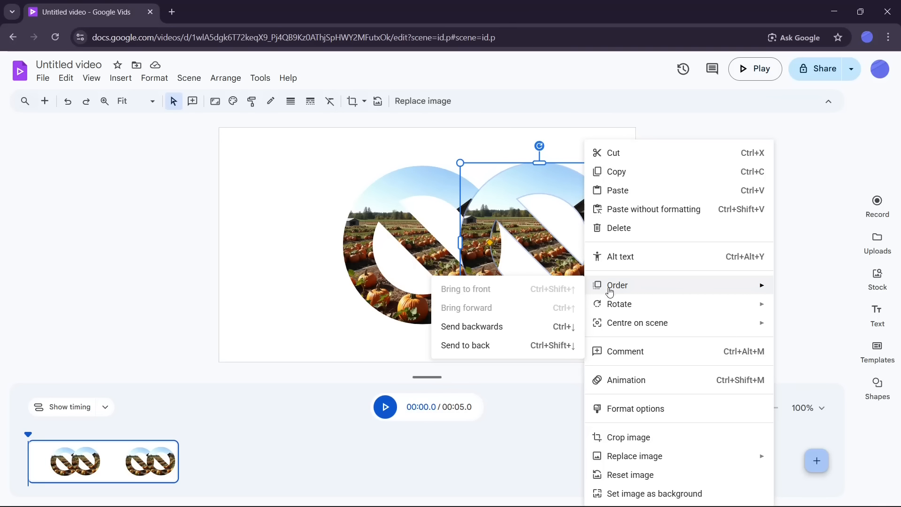
pyautogui.click(491, 325)
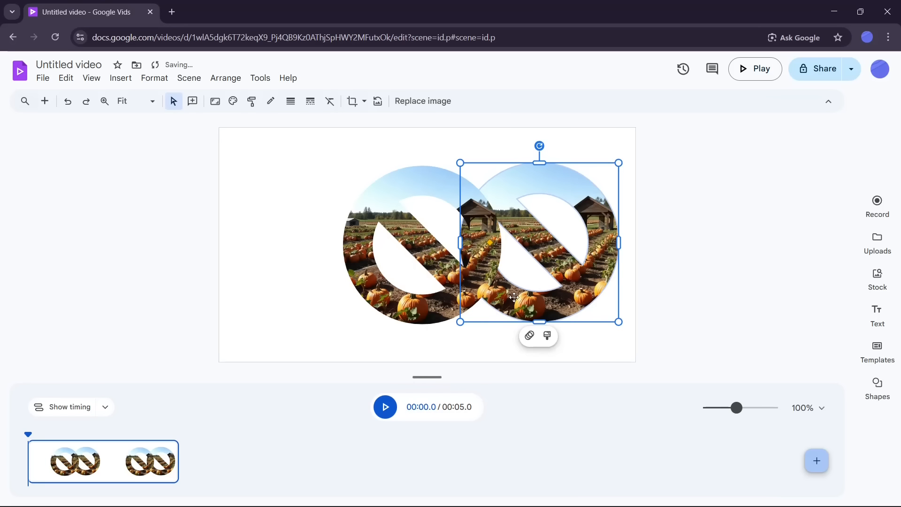
# - Bring up the enter and exit animation choices for the right pumpkin image
pyautogui.rightClick(548, 311)
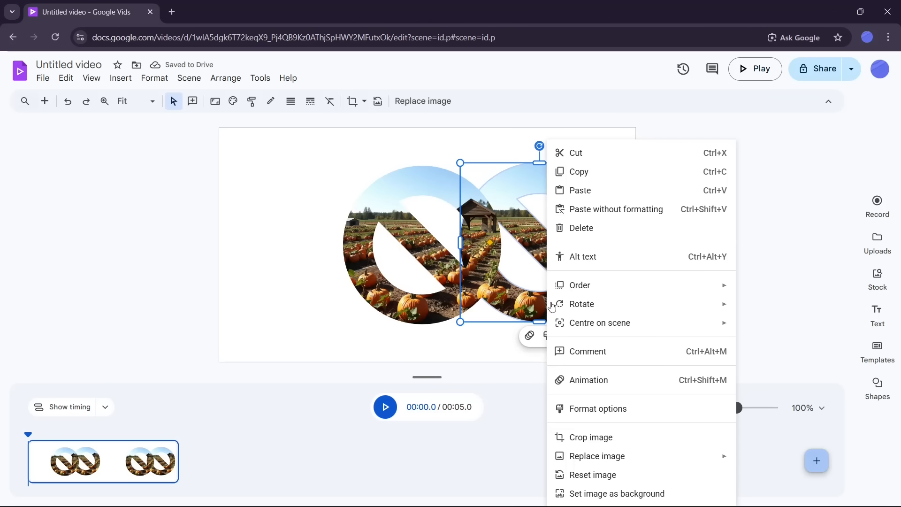
pyautogui.moveTo(589, 286)
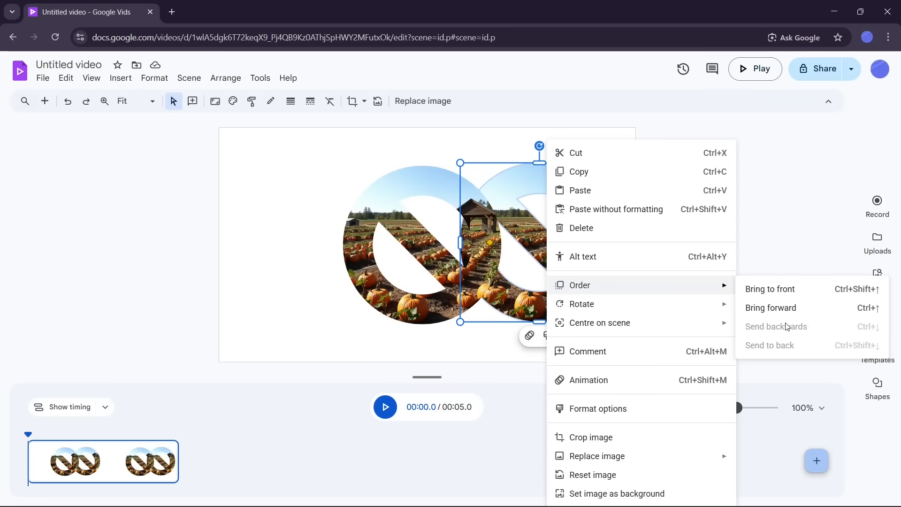
pyautogui.moveTo(655, 308)
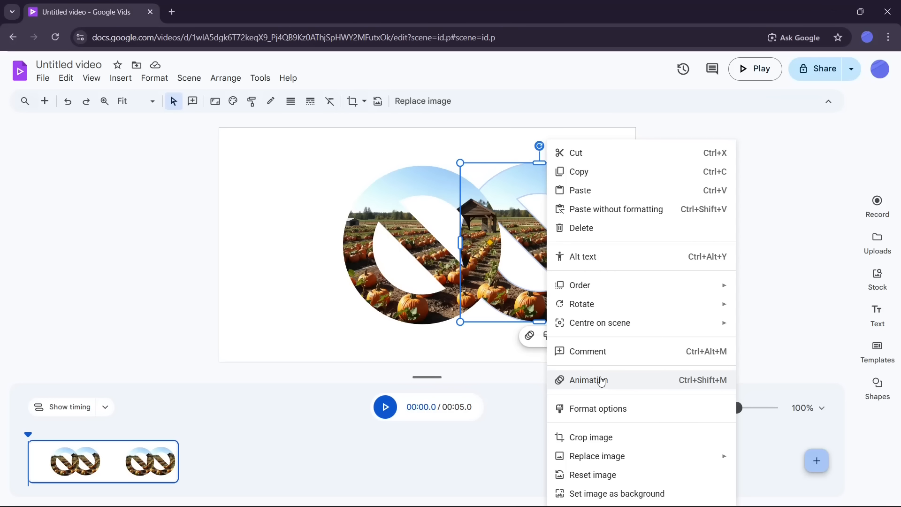
pyautogui.click(601, 382)
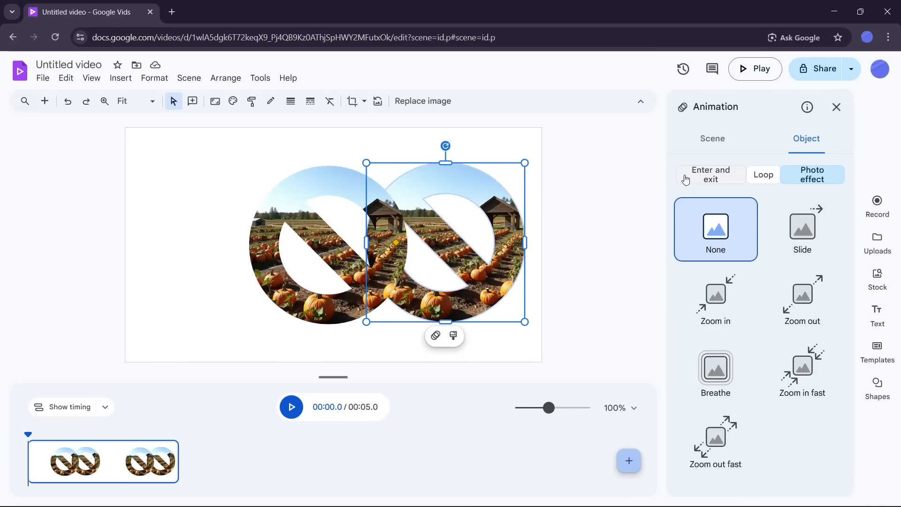
pyautogui.click(725, 180)
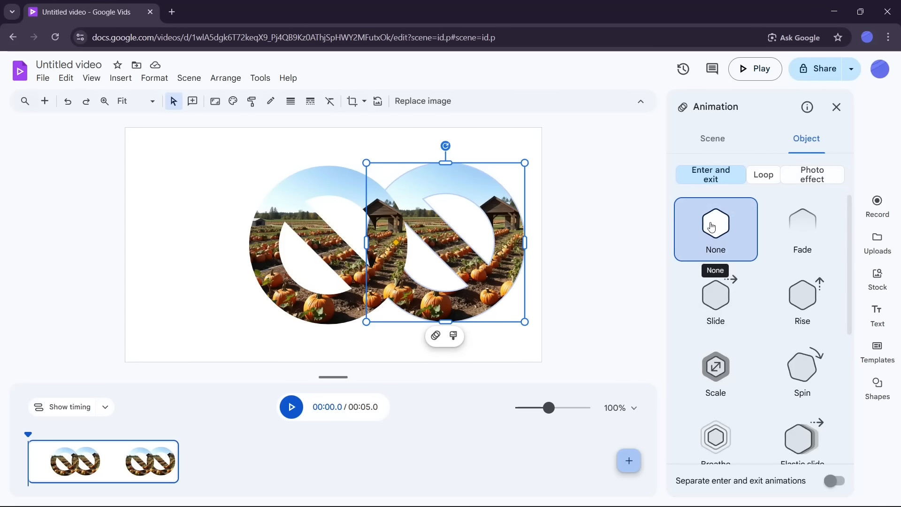
# - Try the Fade, Slide, Rise, Scale and Spin enter and exit animations on the right image
pyautogui.click(807, 234)
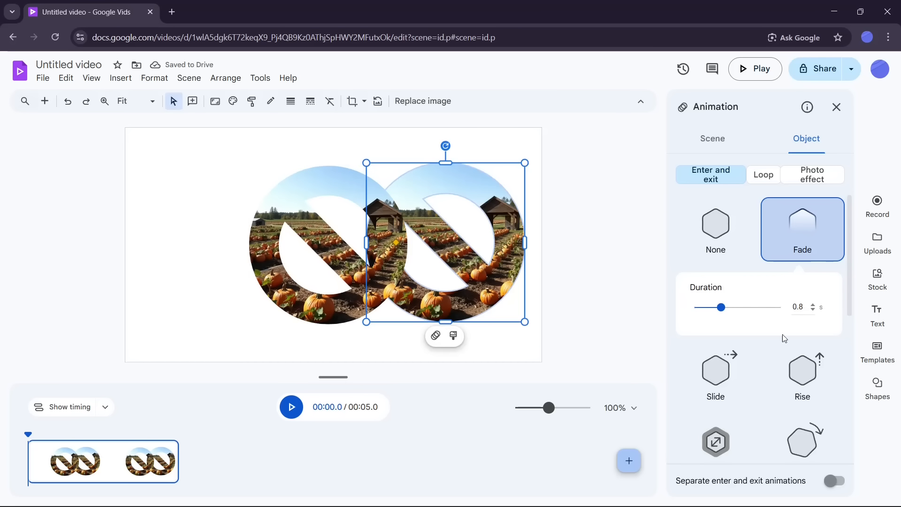
pyautogui.click(734, 385)
pyautogui.scroll(-1, 751, 329)
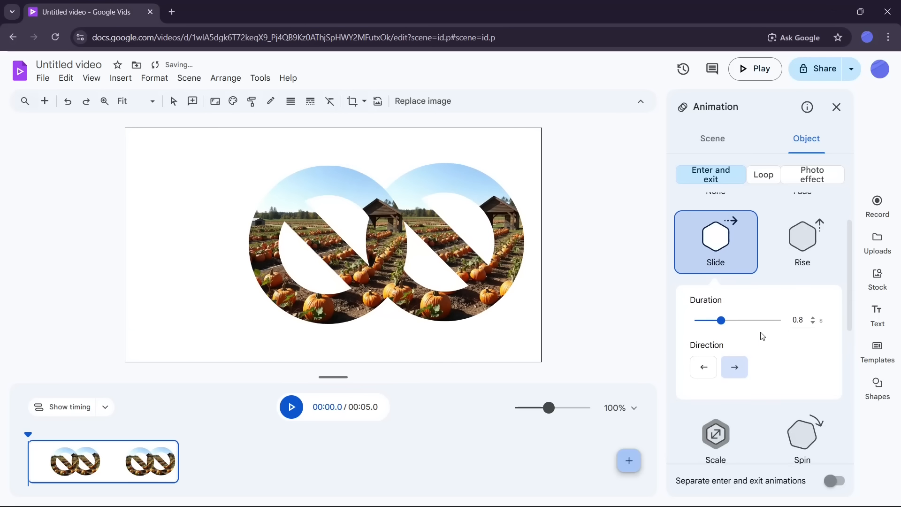
pyautogui.click(806, 231)
pyautogui.scroll(-3, 751, 281)
pyautogui.click(717, 257)
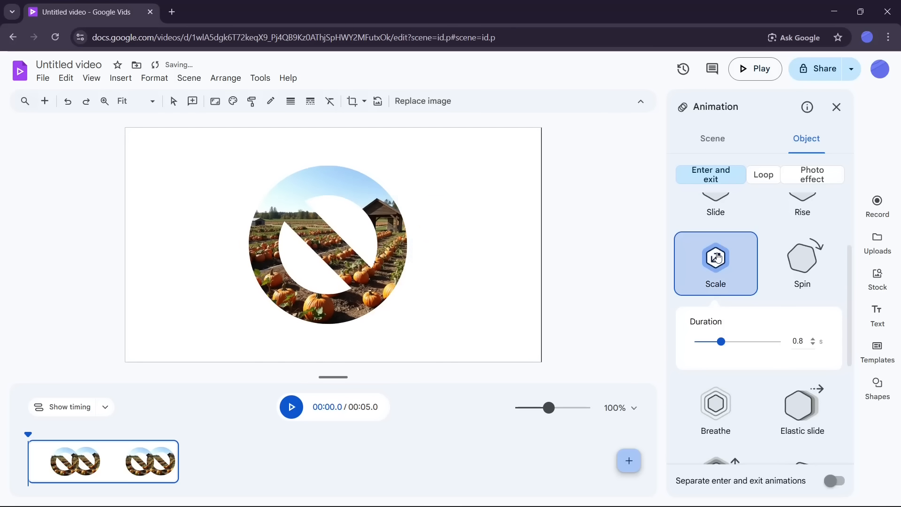
pyautogui.click(801, 272)
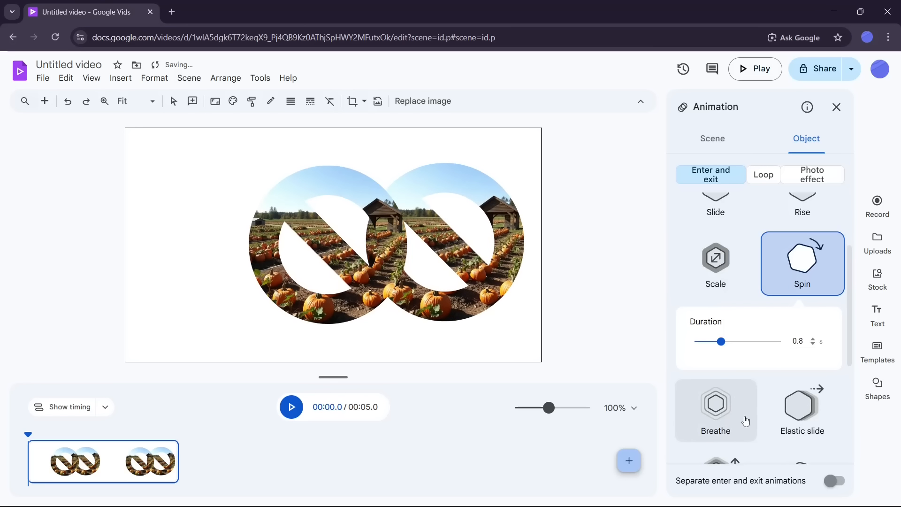
# - Try the Breathe, Elastic slide, Toaster and Pop enter and exit animations on the right image
pyautogui.click(737, 402)
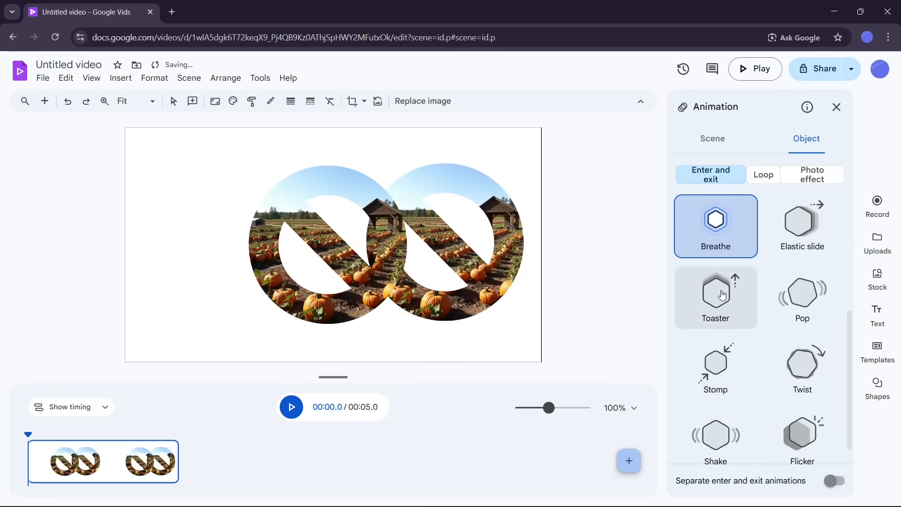
pyautogui.click(797, 226)
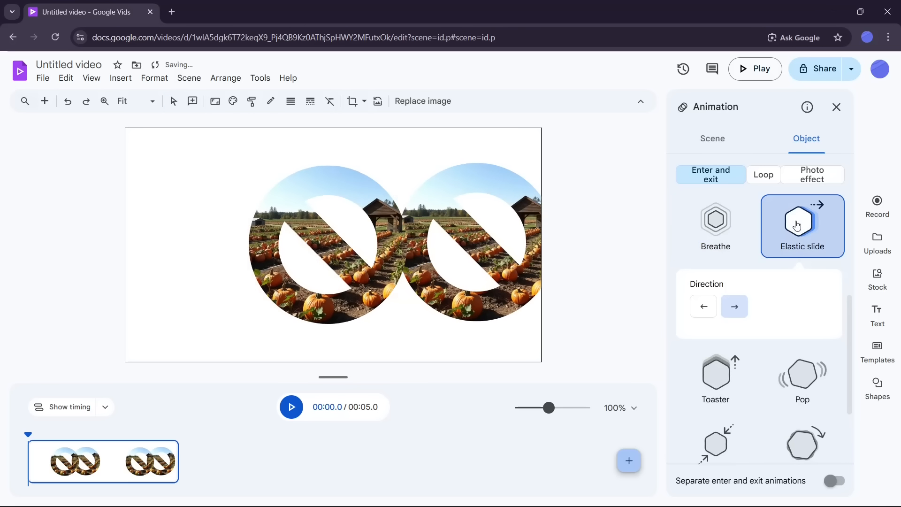
pyautogui.click(735, 364)
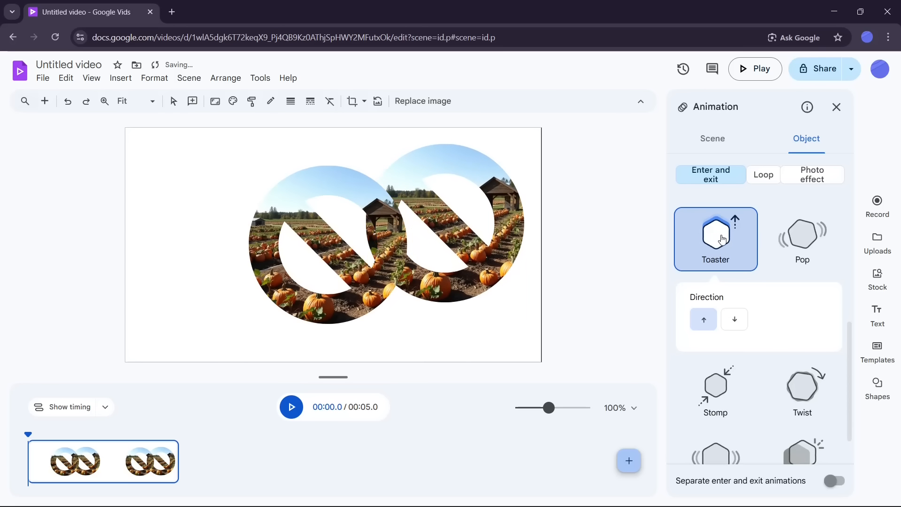
pyautogui.click(808, 238)
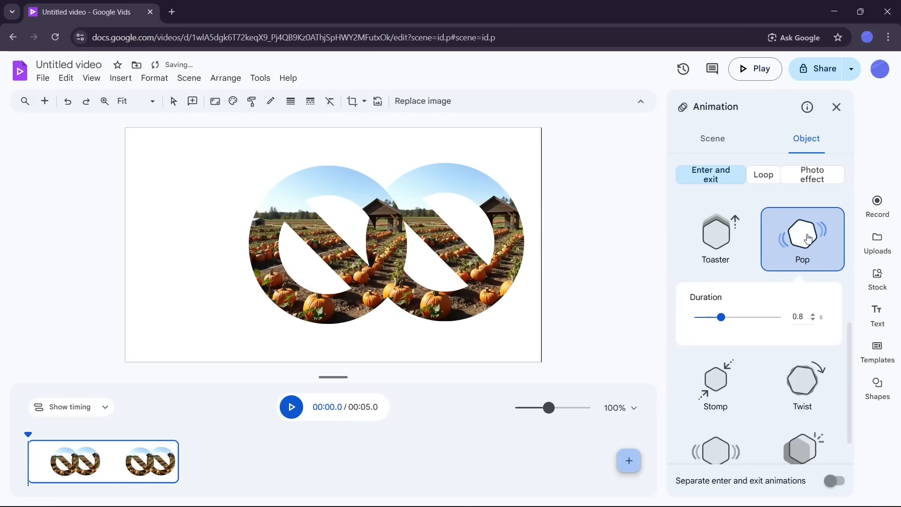
# - Try the Stomp, Twist and Shake enter and exit animations on the right image, ending with Flicker applied
pyautogui.scroll(-1, 808, 238)
pyautogui.click(725, 342)
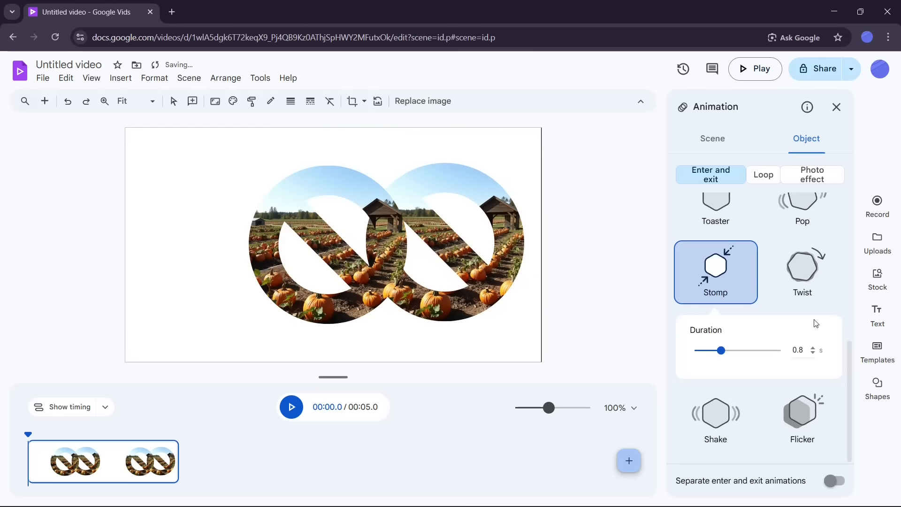
pyautogui.click(801, 288)
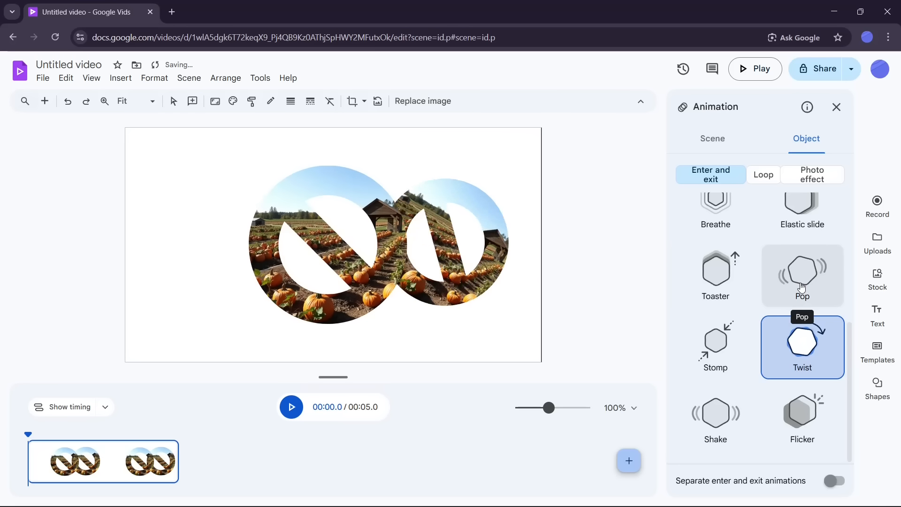
pyautogui.click(720, 425)
pyautogui.click(818, 431)
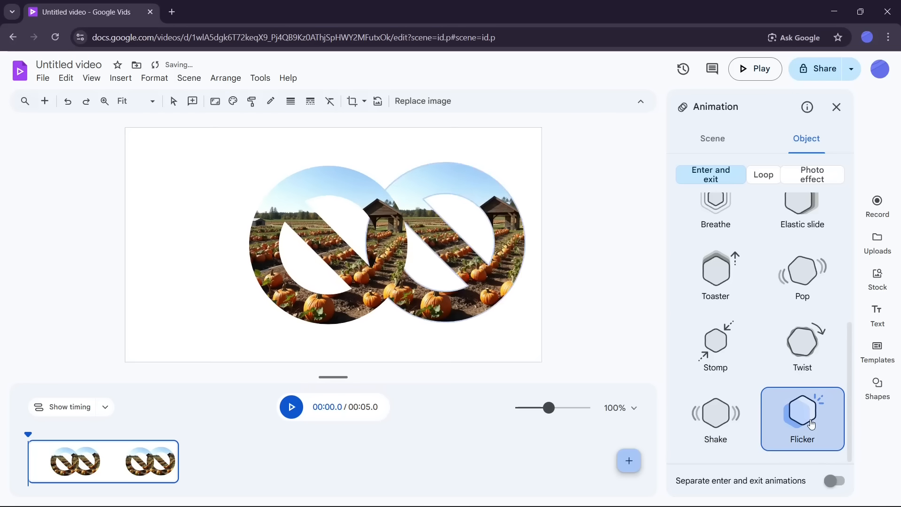
# - Try the Fade, Flicker and Hover loop animations on the right image
pyautogui.click(763, 179)
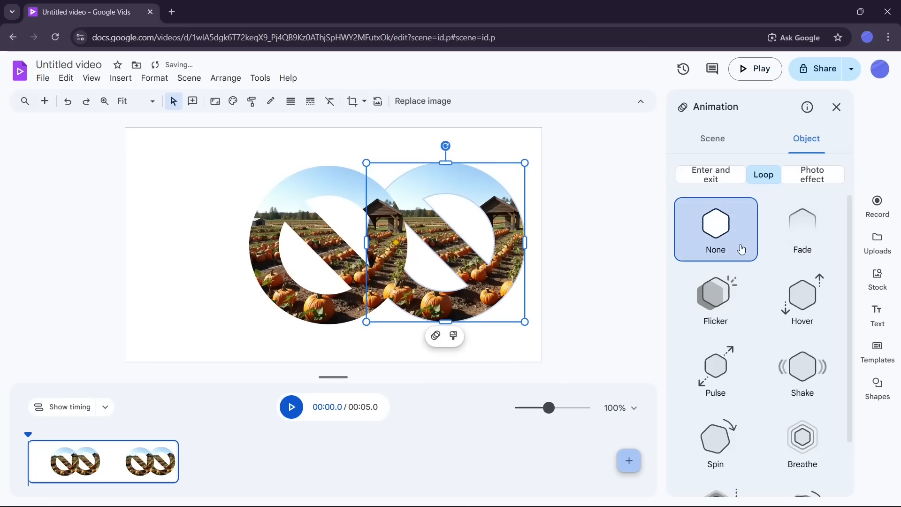
pyautogui.click(801, 230)
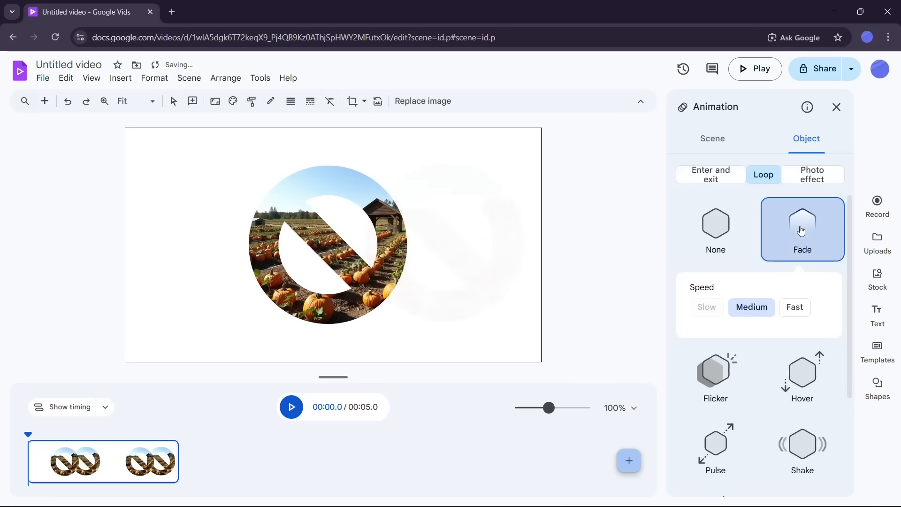
pyautogui.click(724, 376)
pyautogui.click(801, 291)
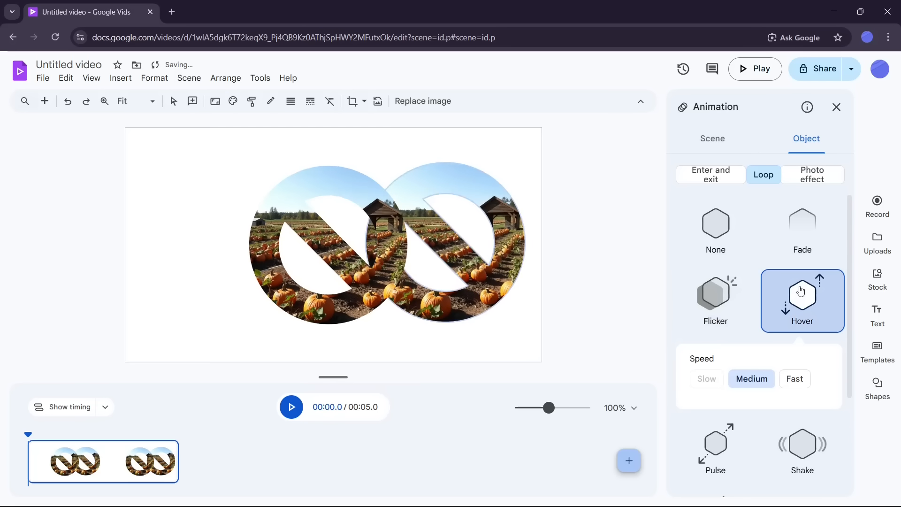
# - Try the Pulse, Shake and Spin loop animations on the right image
pyautogui.scroll(-3, 809, 318)
pyautogui.click(724, 316)
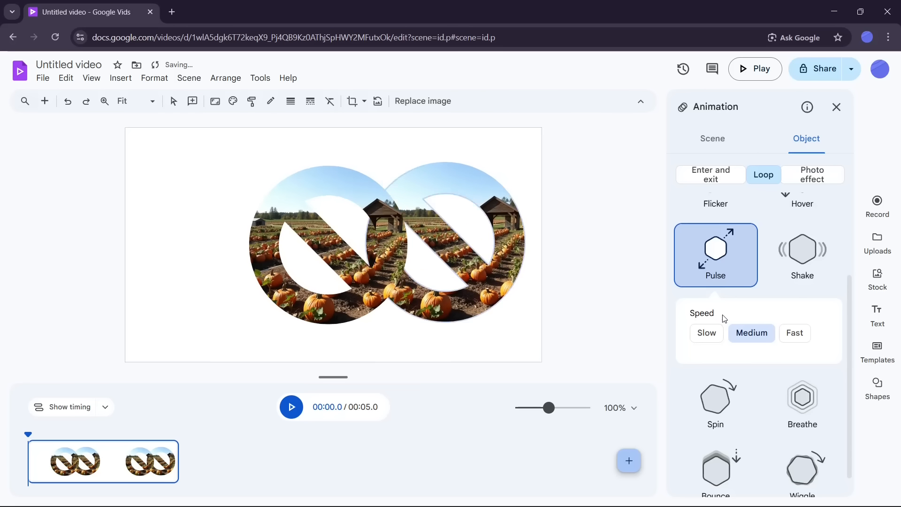
pyautogui.click(824, 267)
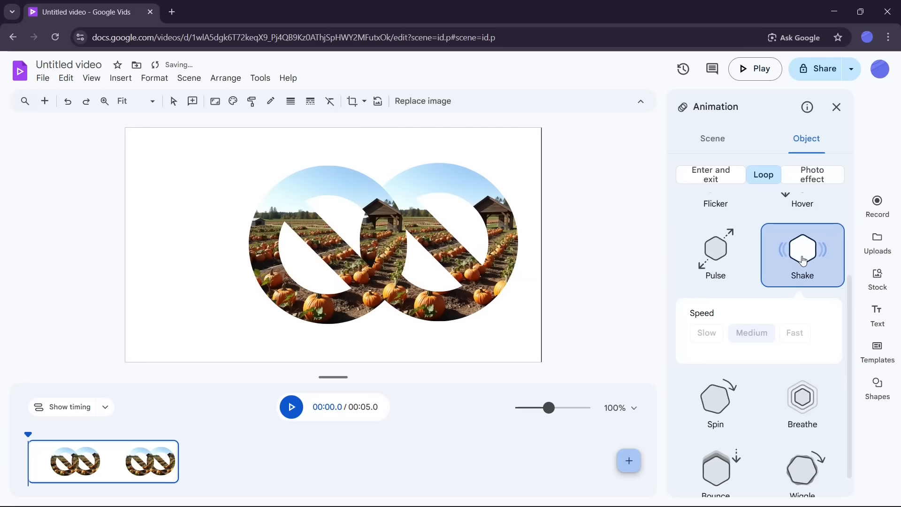
pyautogui.click(731, 405)
pyautogui.scroll(-1, 742, 385)
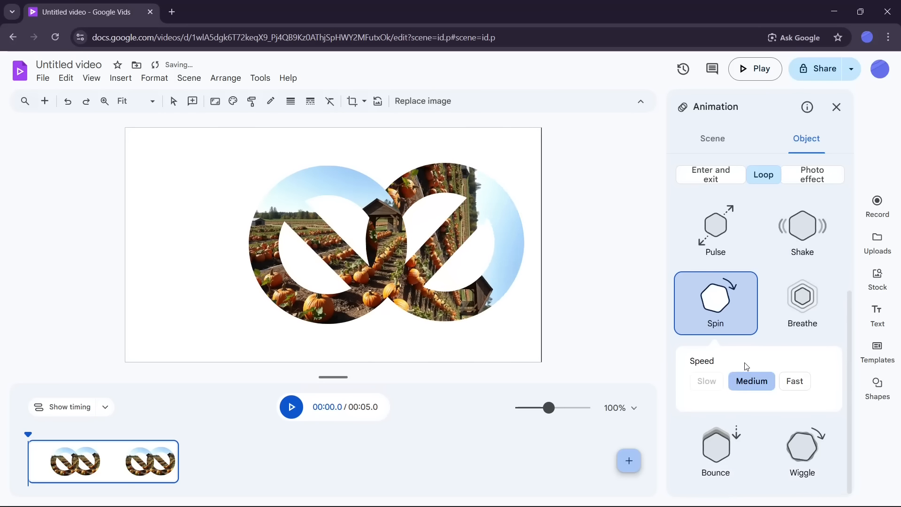
# - Try the Breathe and Bounce loop animations on the right image, ending with Wiggle applied
pyautogui.click(800, 296)
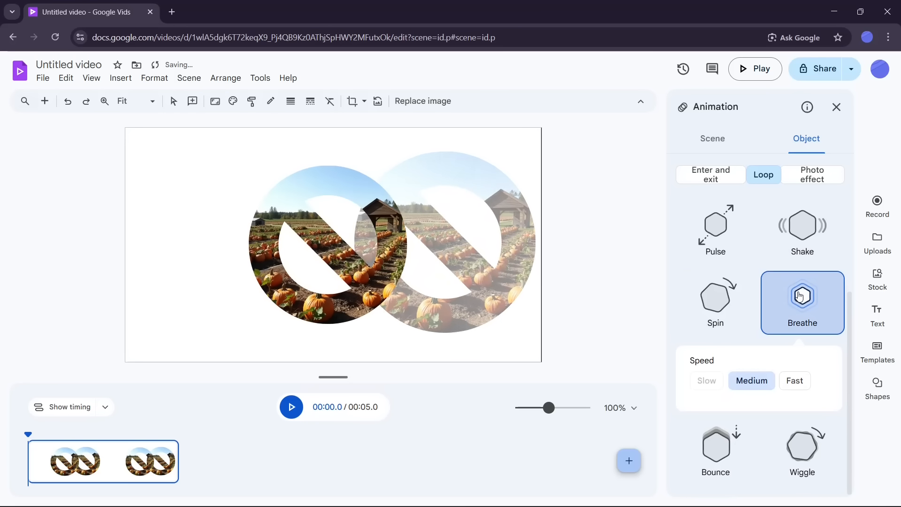
pyautogui.click(731, 455)
pyautogui.click(801, 377)
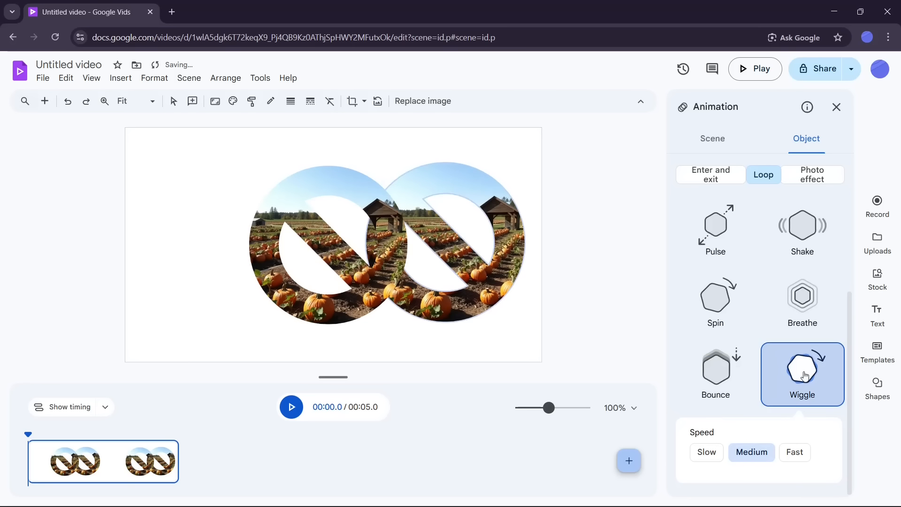
# - Apply the Slide photo effect to the right pumpkin image and review its duration, direction and loop settings
pyautogui.click(824, 182)
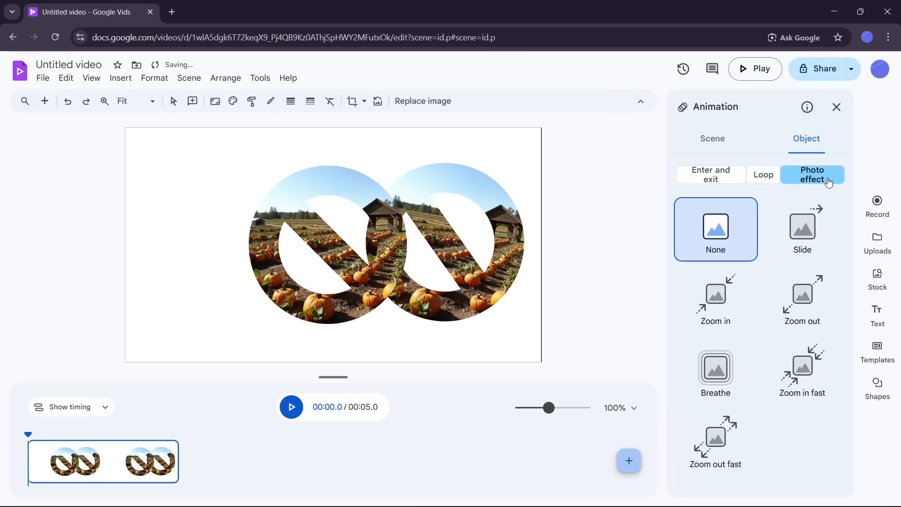
pyautogui.click(788, 238)
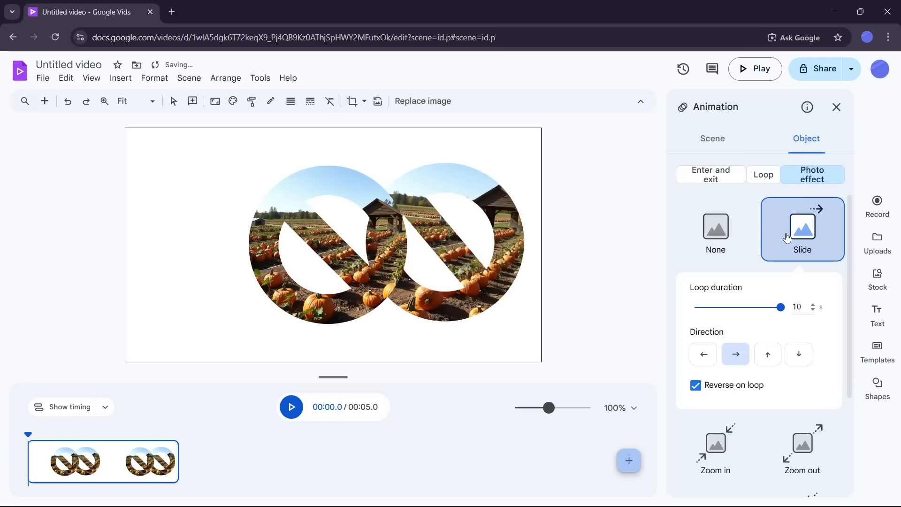
pyautogui.click(459, 271)
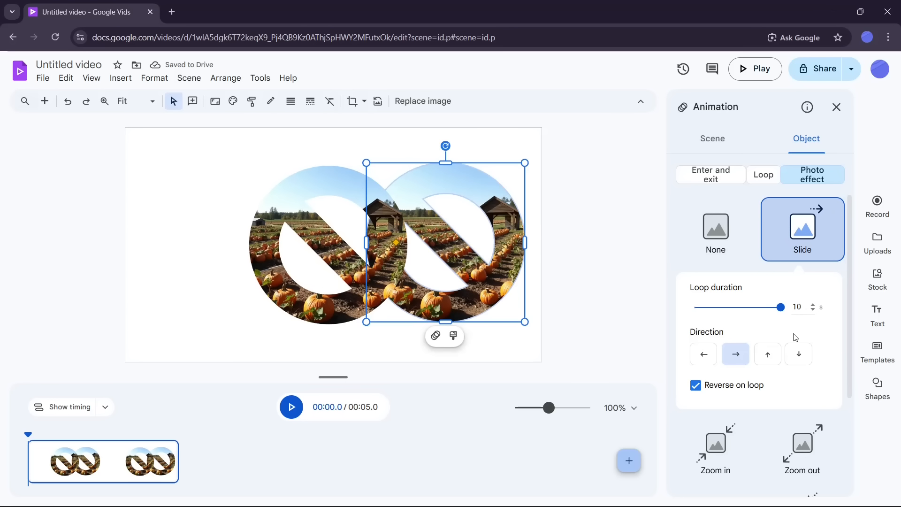
pyautogui.scroll(-3, 796, 337)
pyautogui.scroll(1, 808, 250)
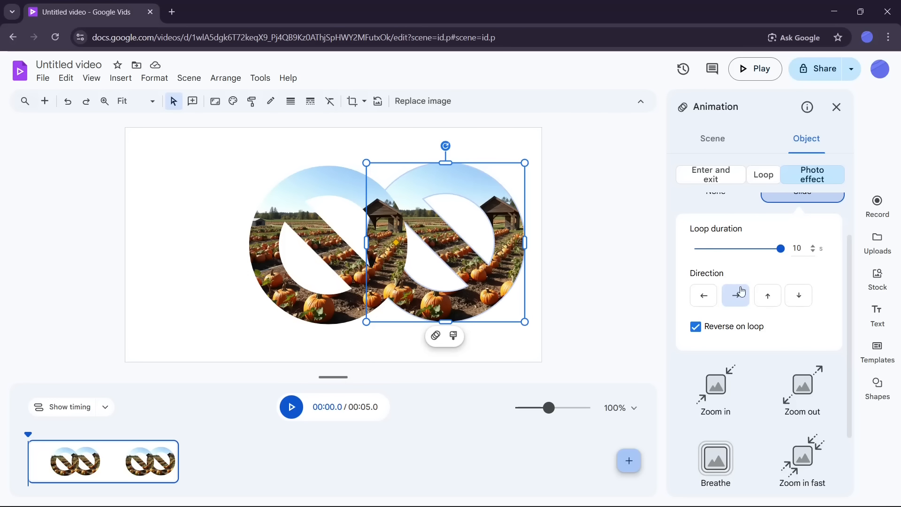
# - Set the Slide photo effect's direction to upward and preview it on the right image
pyautogui.click(768, 297)
pyautogui.scroll(1, 781, 302)
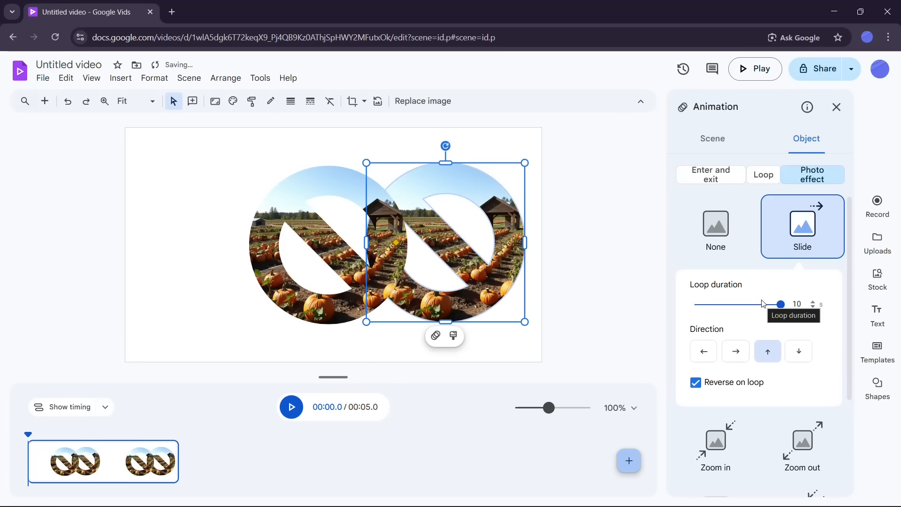
pyautogui.click(797, 245)
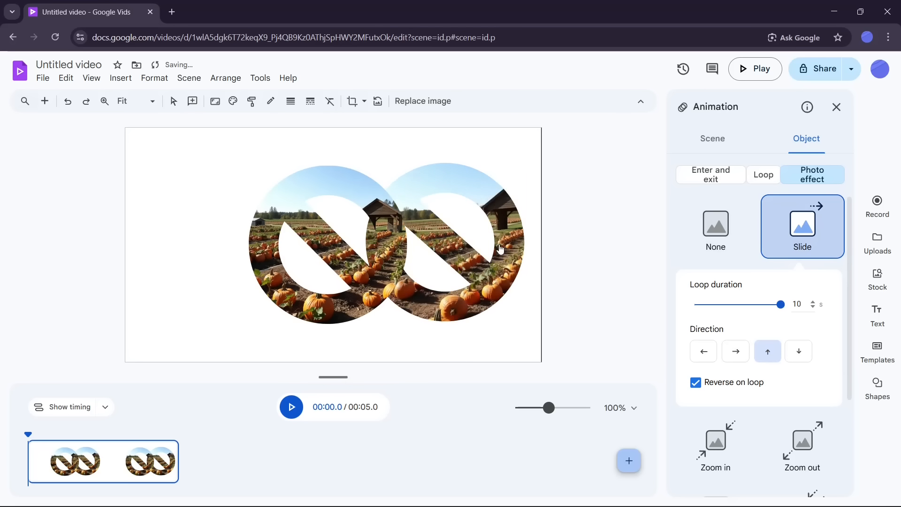
# - Try the Zoom in, Zoom out and Breathe photo effects on the right image
pyautogui.scroll(-1, 735, 365)
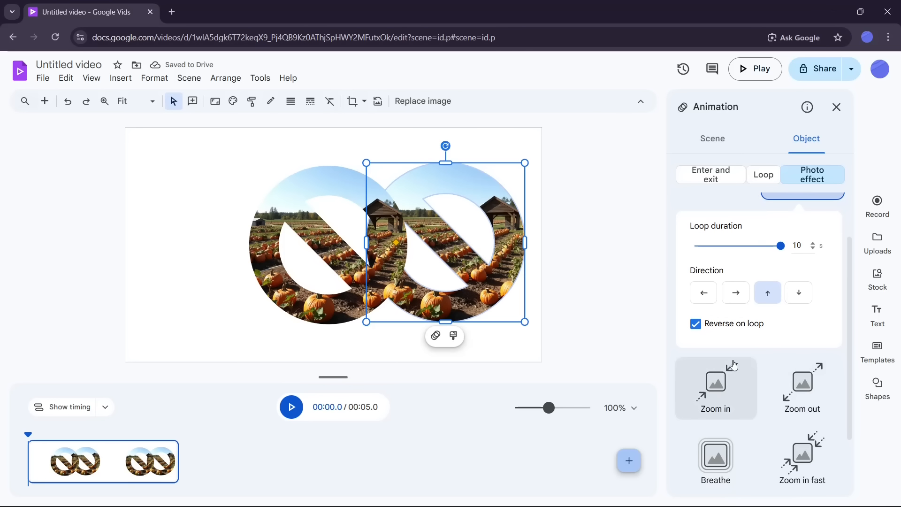
pyautogui.click(734, 365)
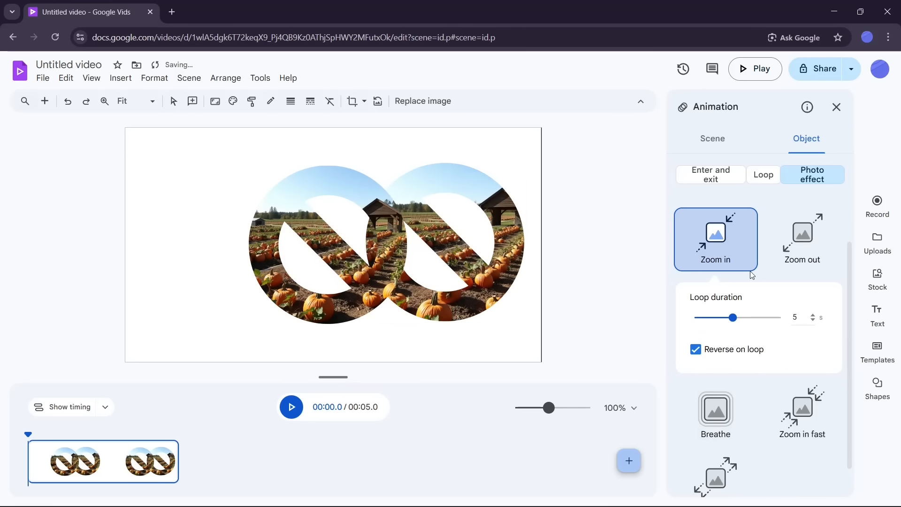
pyautogui.click(801, 231)
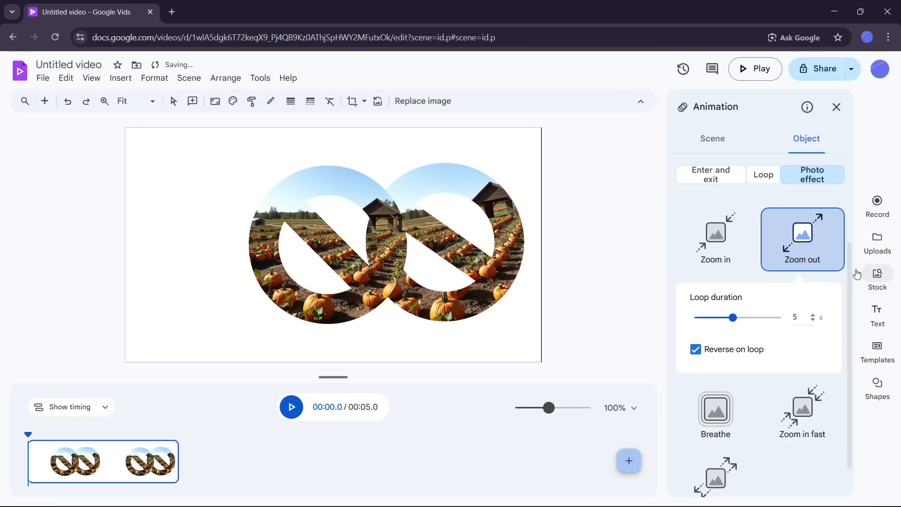
pyautogui.scroll(-1, 748, 387)
pyautogui.click(742, 385)
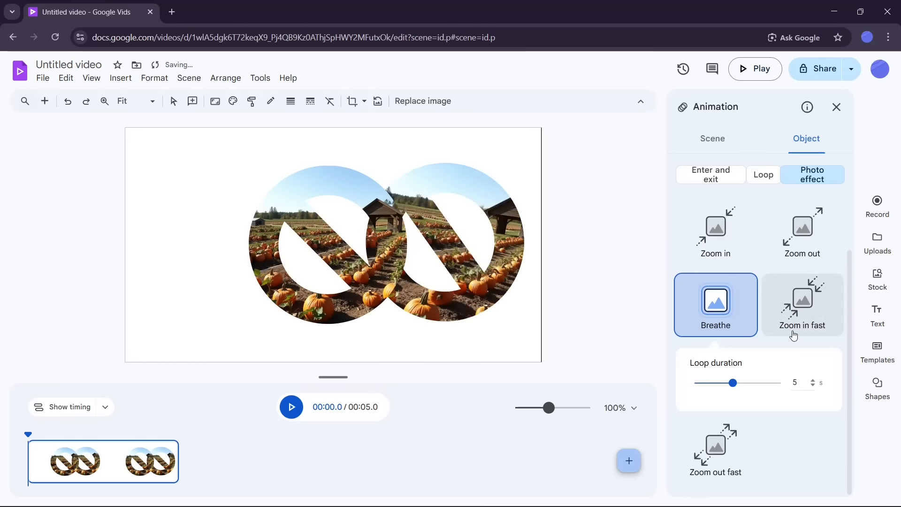
pyautogui.click(500, 292)
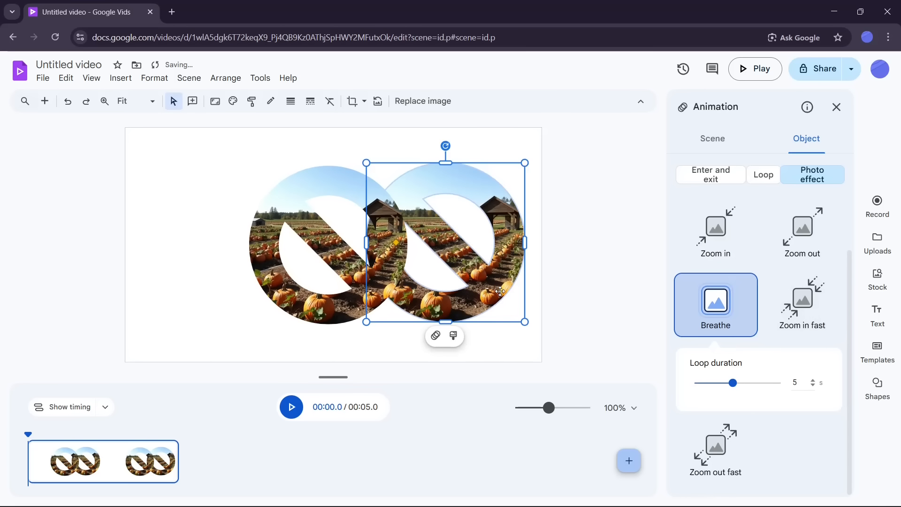
# - Preview the Zoom in fast photo effect on the right image and settle on Zoom out fast
pyautogui.click(804, 305)
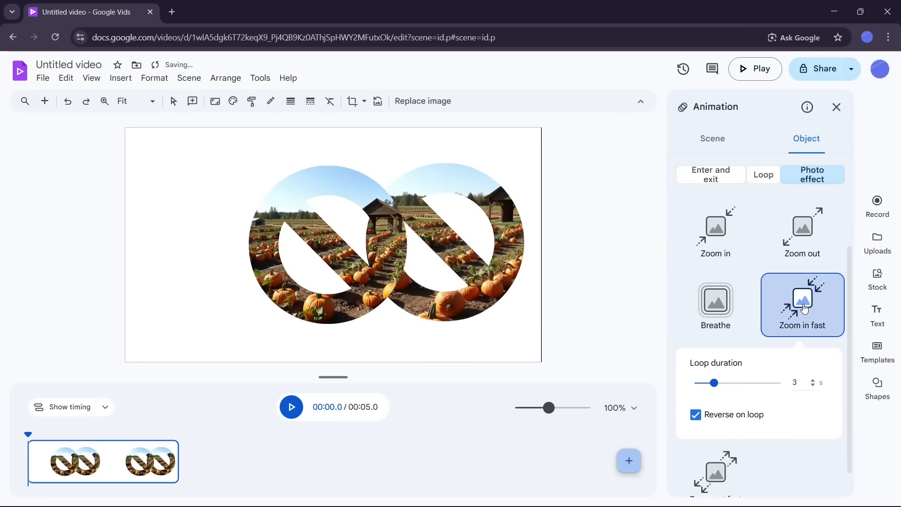
pyautogui.click(734, 470)
pyautogui.scroll(-1, 739, 407)
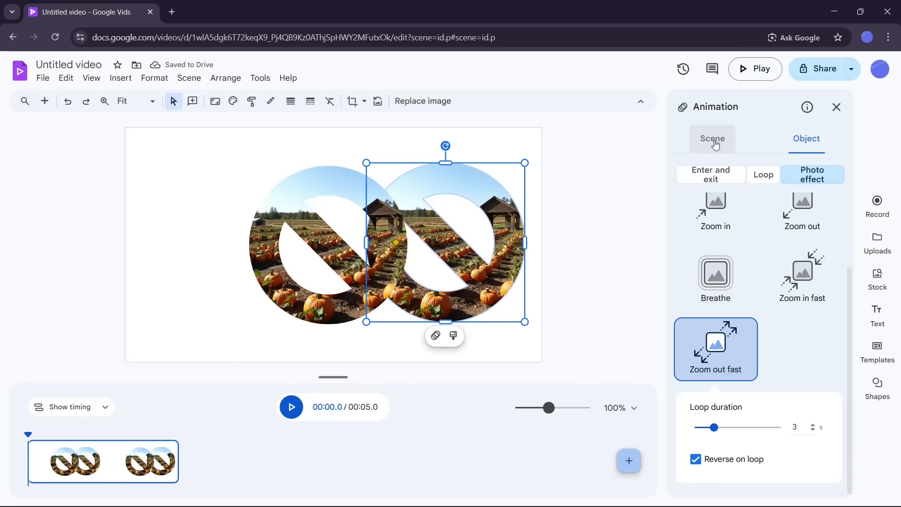
# - Set the right pumpkin image as the scene's background
pyautogui.click(596, 245)
pyautogui.click(497, 282)
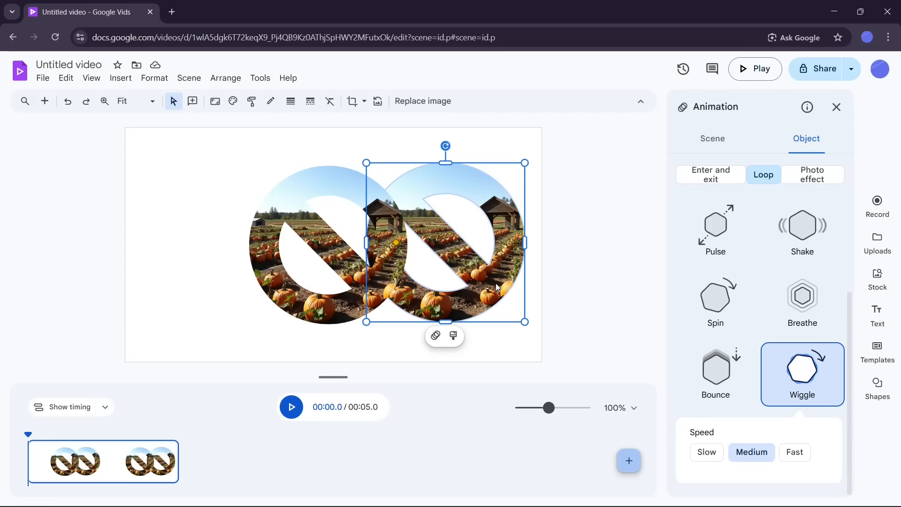
pyautogui.rightClick(487, 286)
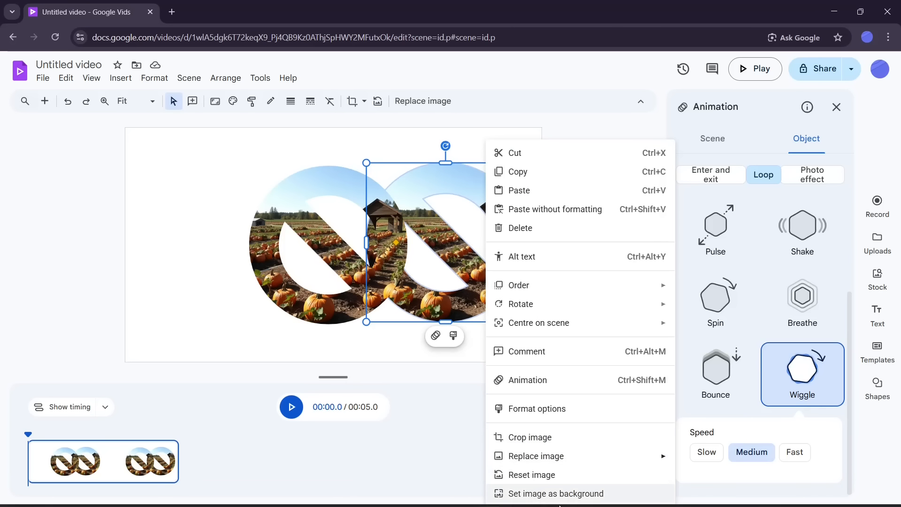
pyautogui.click(544, 493)
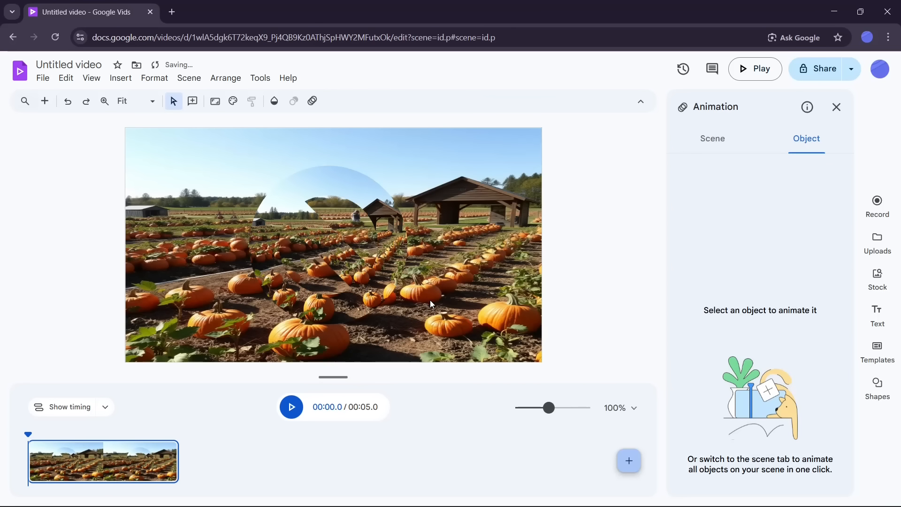
# - Cut the remaining ring-shaped image out of the scene so only the background is left
pyautogui.click(387, 246)
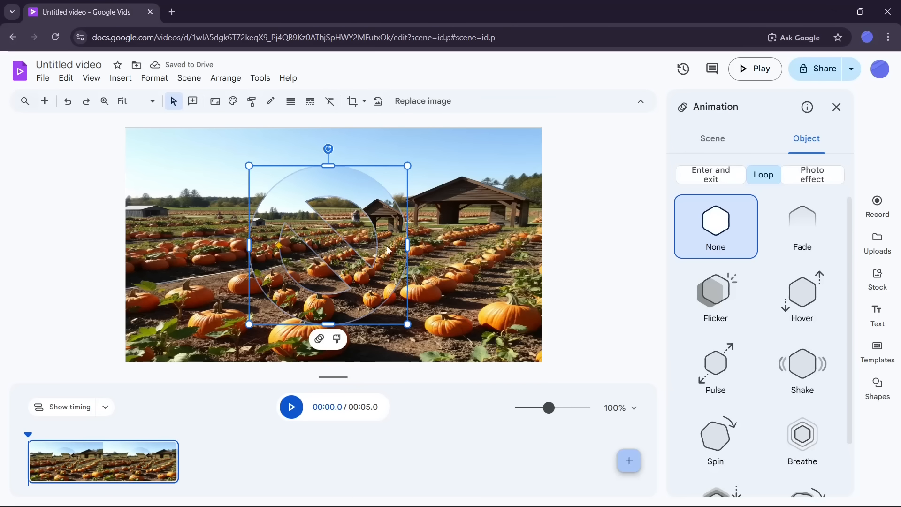
pyautogui.rightClick(388, 250)
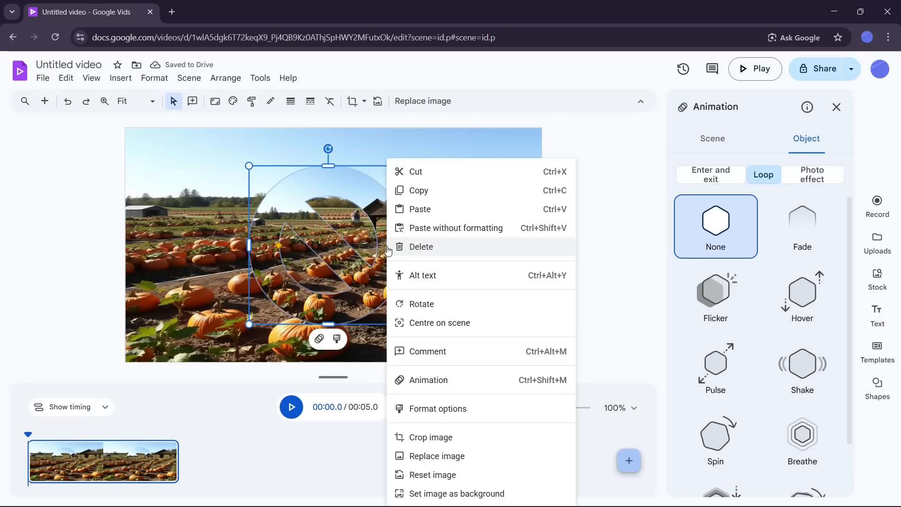
pyautogui.click(422, 172)
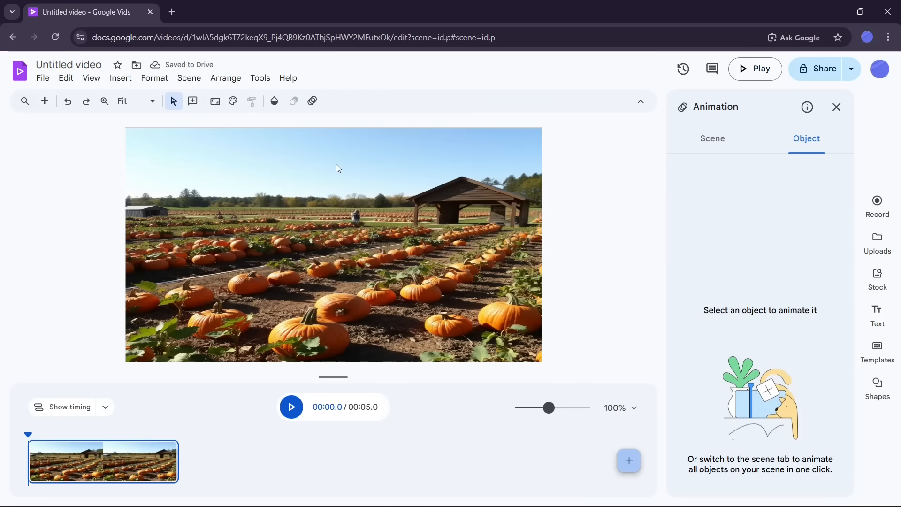
# - Try the Classic, Playful and Soft mood animations on the whole scene
pyautogui.click(713, 141)
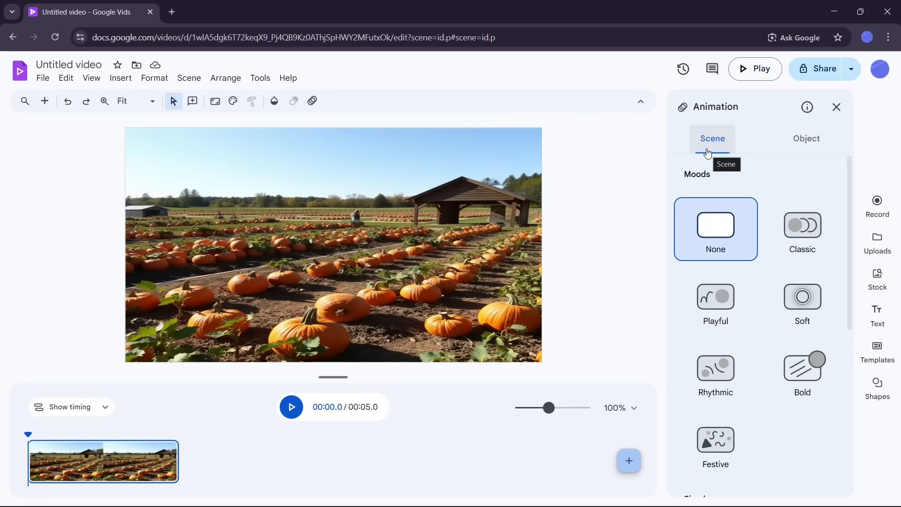
pyautogui.click(815, 242)
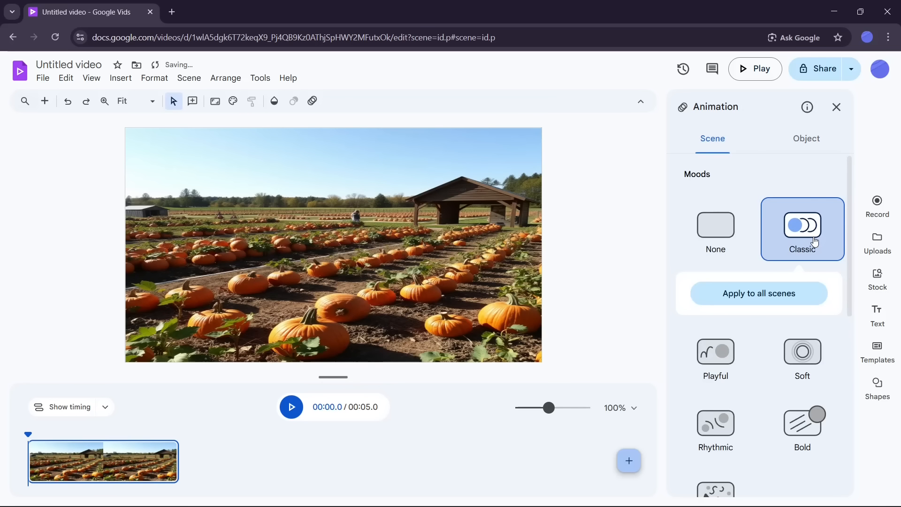
pyautogui.click(724, 355)
pyautogui.click(817, 297)
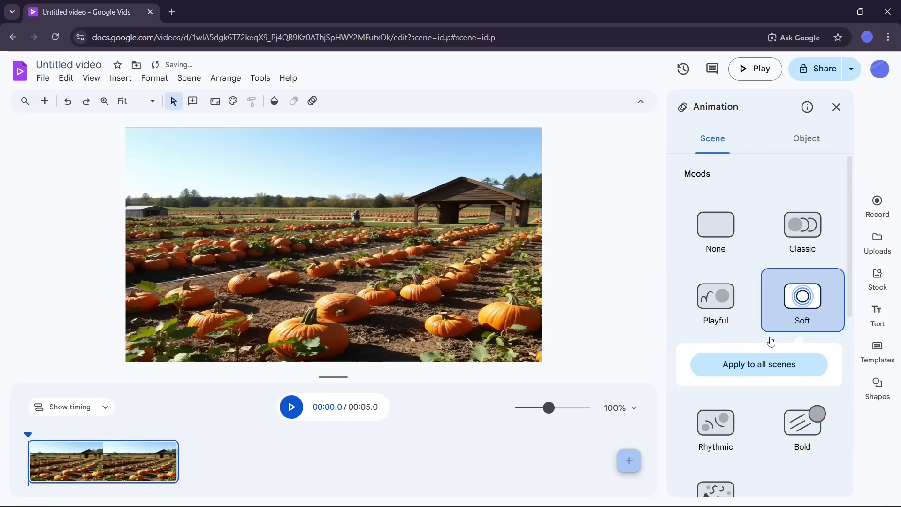
# - Try the Rhythmic and Bold scene moods, ending with Festive applied, and look over the other scene animations
pyautogui.click(739, 316)
pyautogui.click(801, 282)
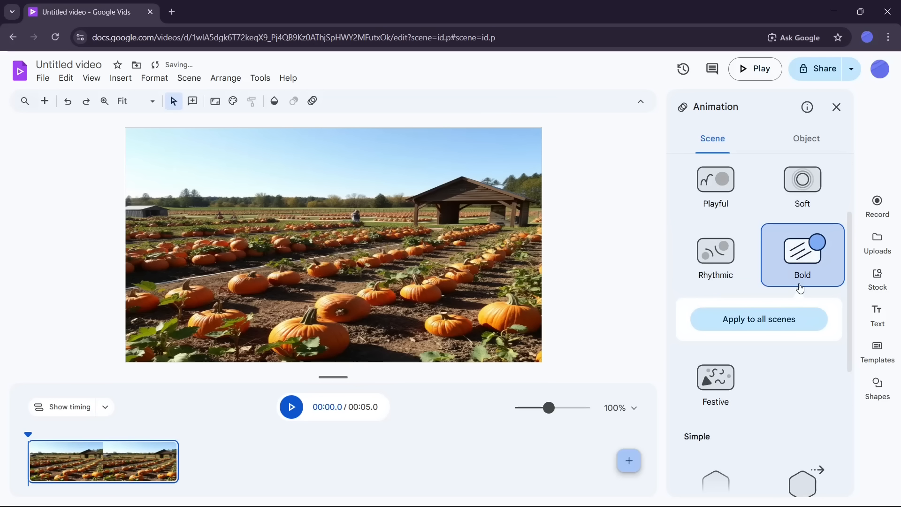
pyautogui.click(718, 375)
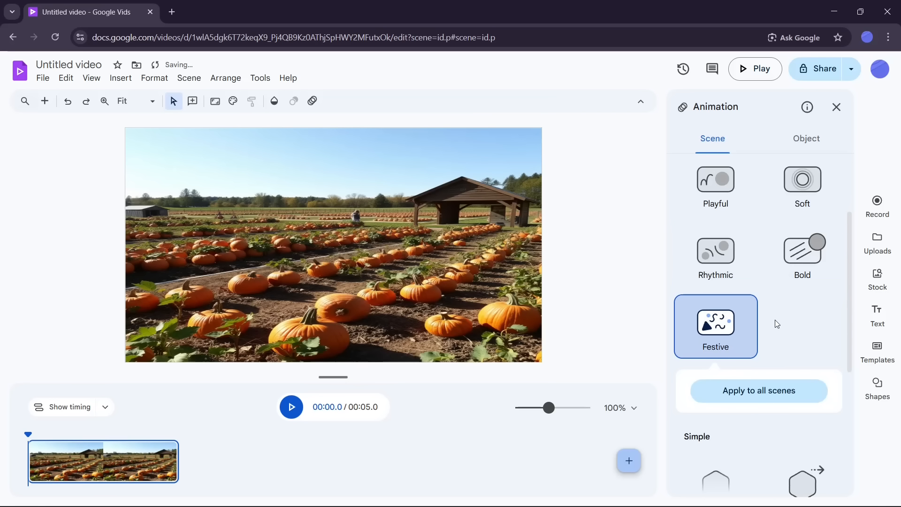
pyautogui.scroll(-5, 776, 320)
pyautogui.scroll(8, 776, 320)
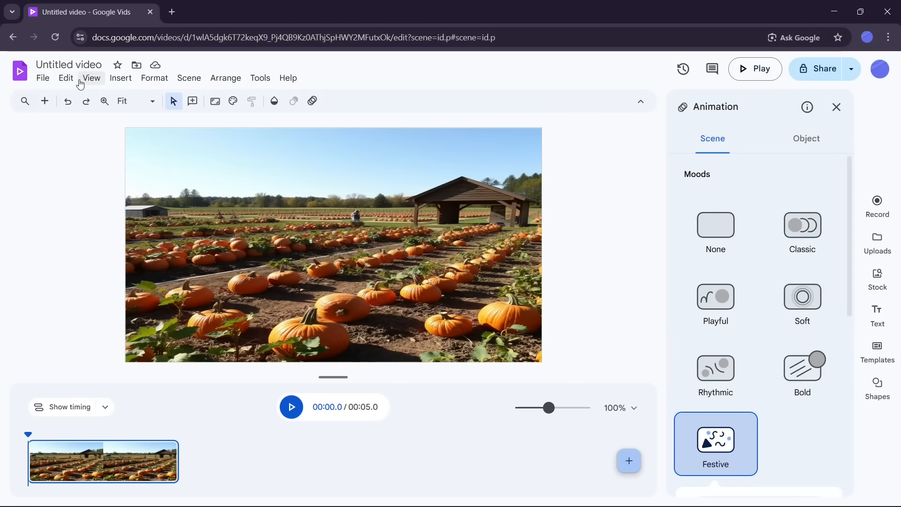
# - Insert the image AI_Generated_Image_2025-11-07 from the computer's photos folder and place it near the middle of the scene
pyautogui.click(130, 80)
pyautogui.click(140, 128)
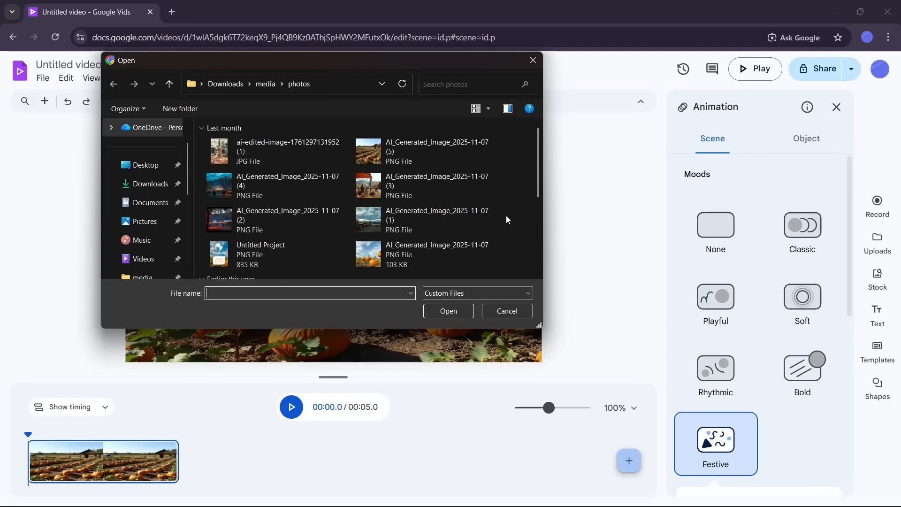
pyautogui.click(384, 255)
pyautogui.click(451, 312)
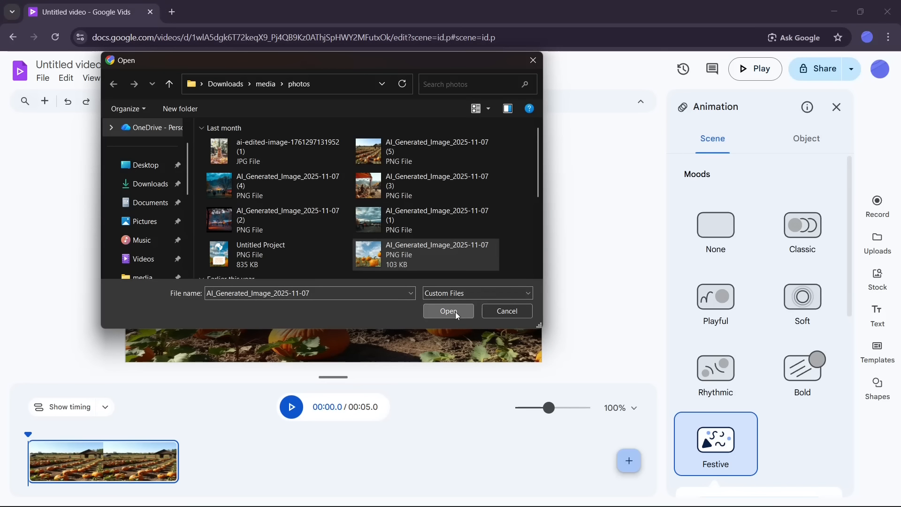
pyautogui.moveTo(280, 266); pyautogui.dragTo(344, 265)
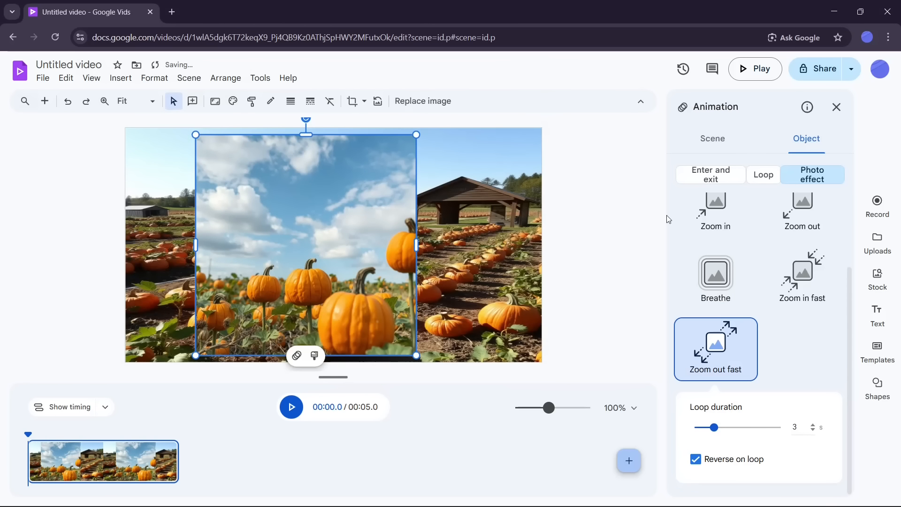
# - Apply the Slide photo effect to the newly inserted pumpkin image
pyautogui.scroll(2, 723, 262)
pyautogui.scroll(-3, 798, 235)
pyautogui.scroll(3, 804, 347)
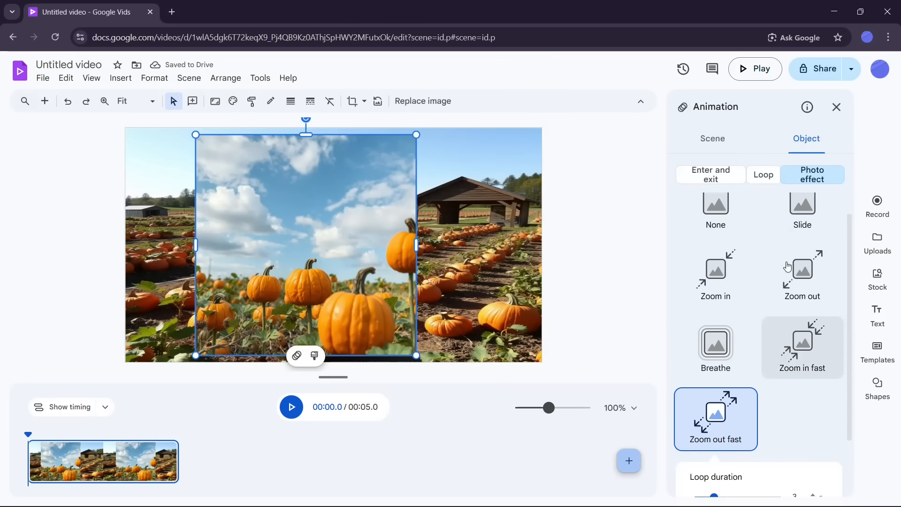
pyautogui.click(817, 228)
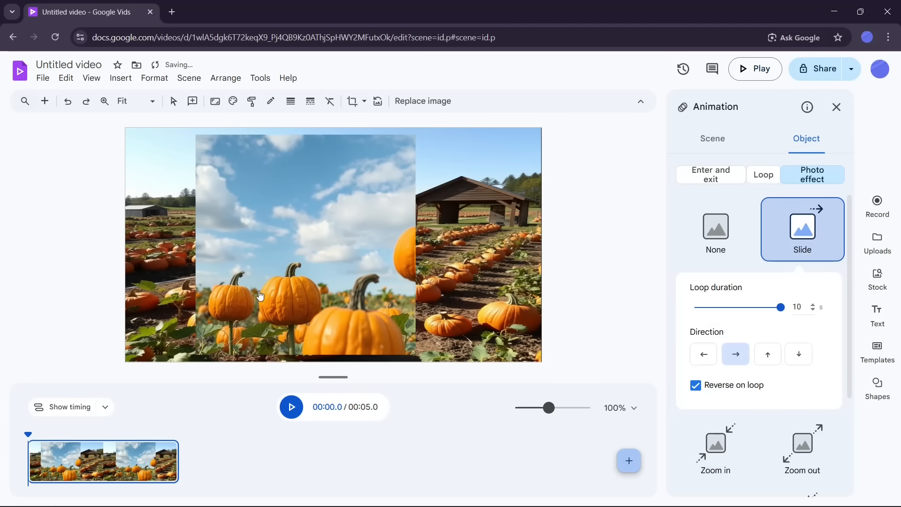
# - Replace the scene's existing animations with the Classic mood, and also try the Playful and Festive moods
pyautogui.click(716, 140)
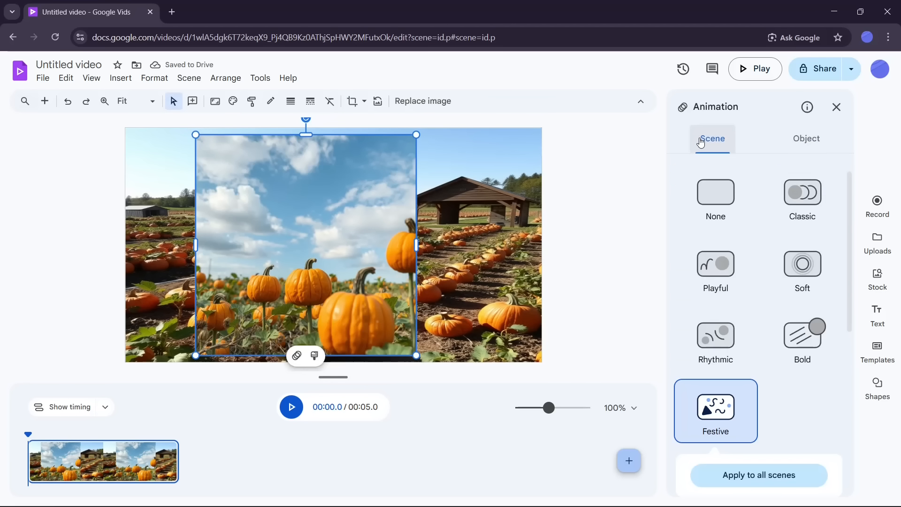
pyautogui.click(813, 201)
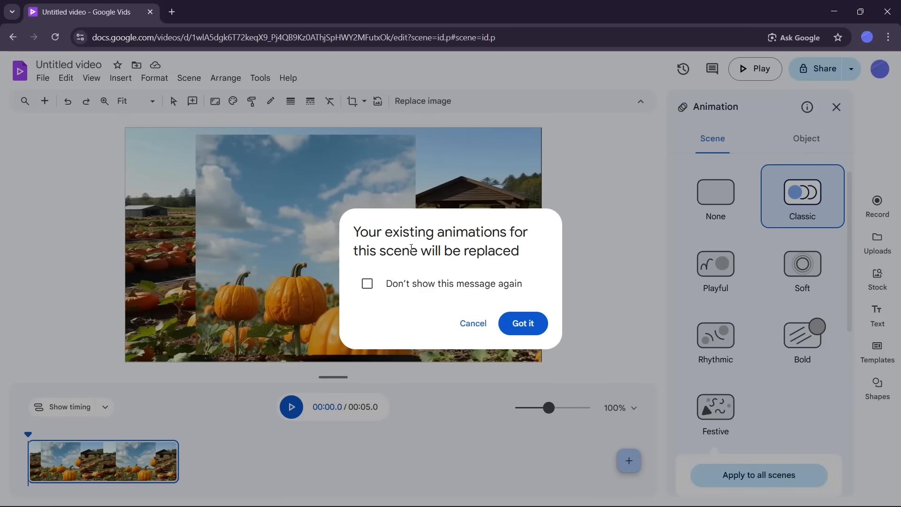
pyautogui.click(521, 323)
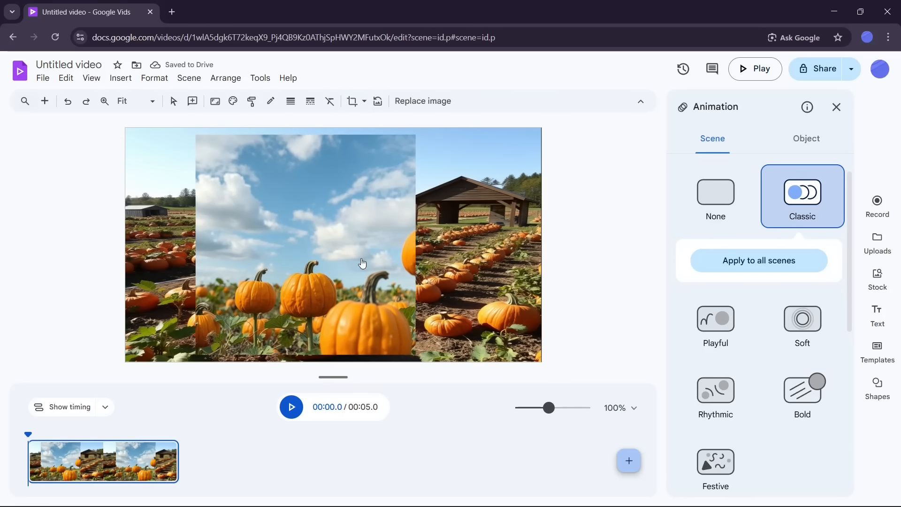
pyautogui.click(712, 317)
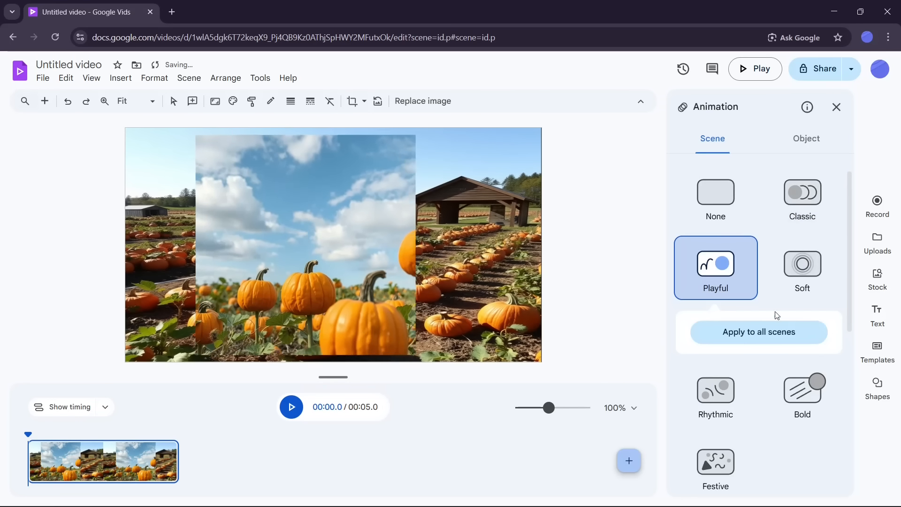
pyautogui.click(716, 463)
# - Try the simple scene animations Fade, Slide, Rise and Scale
pyautogui.scroll(-5, 789, 357)
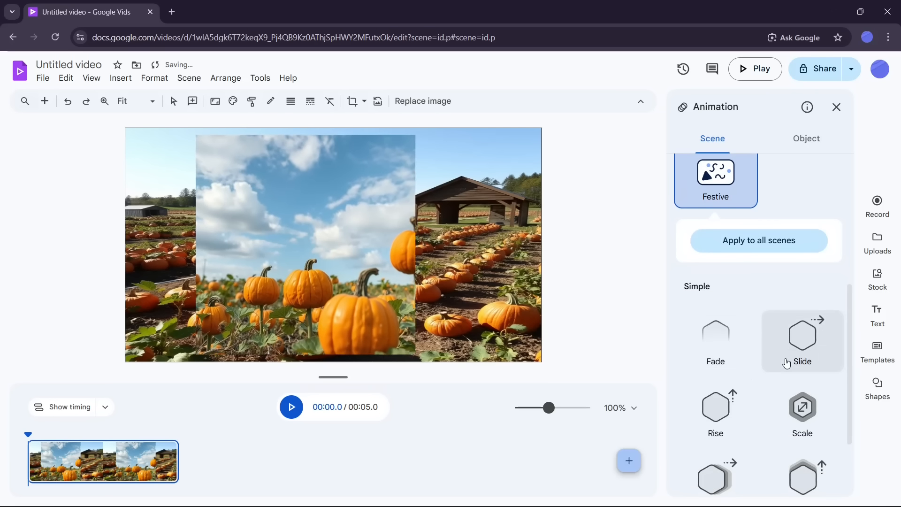
pyautogui.click(718, 296)
pyautogui.click(776, 304)
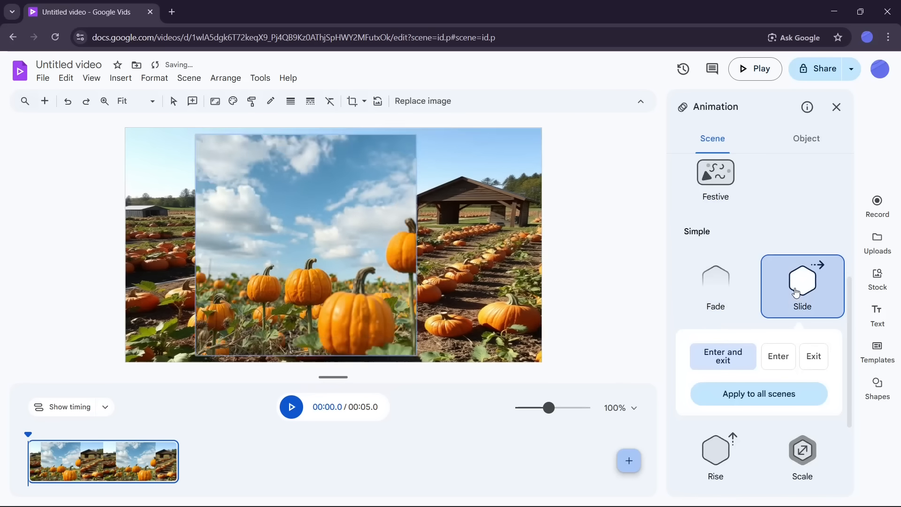
pyautogui.scroll(-2, 751, 338)
pyautogui.click(731, 353)
pyautogui.click(809, 263)
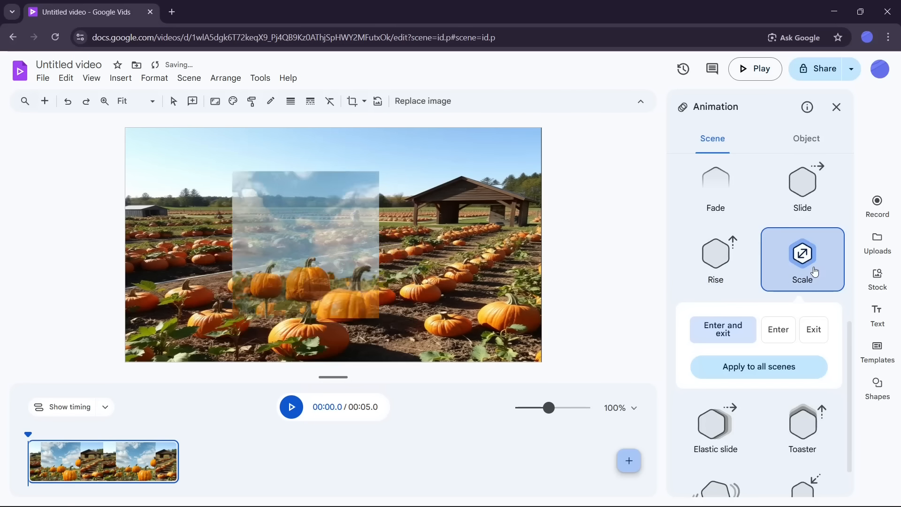
# - Try the Elastic slide and Toaster scene animations, ending with Pop applied for enter and exit
pyautogui.scroll(-1, 775, 329)
pyautogui.click(738, 372)
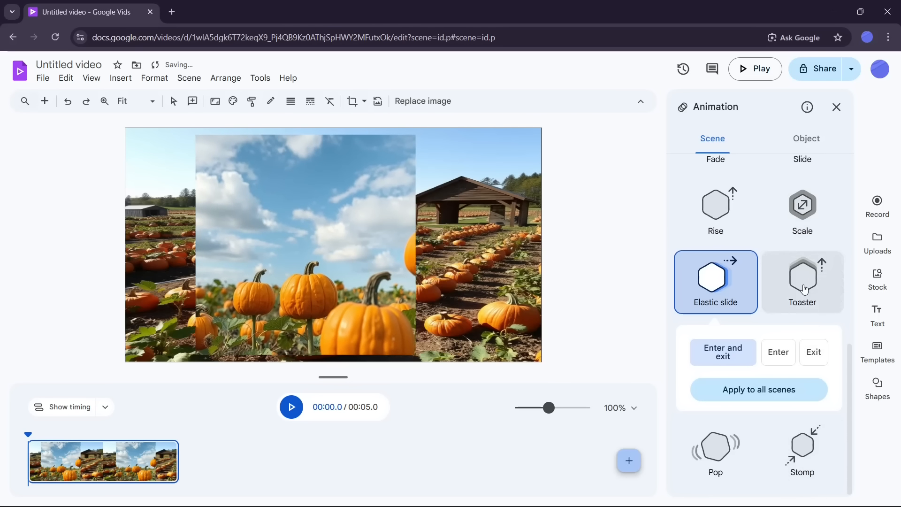
pyautogui.click(800, 287)
pyautogui.click(746, 446)
pyautogui.scroll(10, 770, 201)
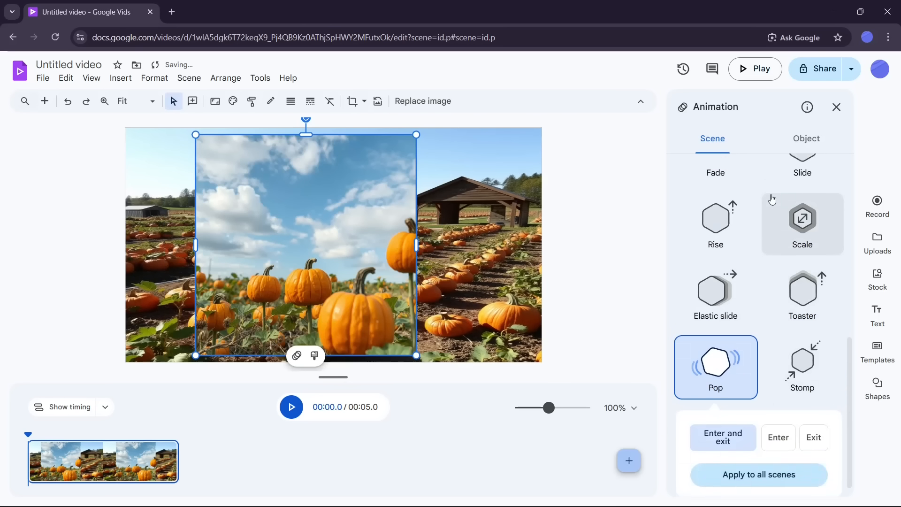
# - Move the square pumpkin image slightly down and right in the scene, and add a new blank scene after it
pyautogui.click(836, 107)
pyautogui.moveTo(406, 225); pyautogui.dragTo(361, 269)
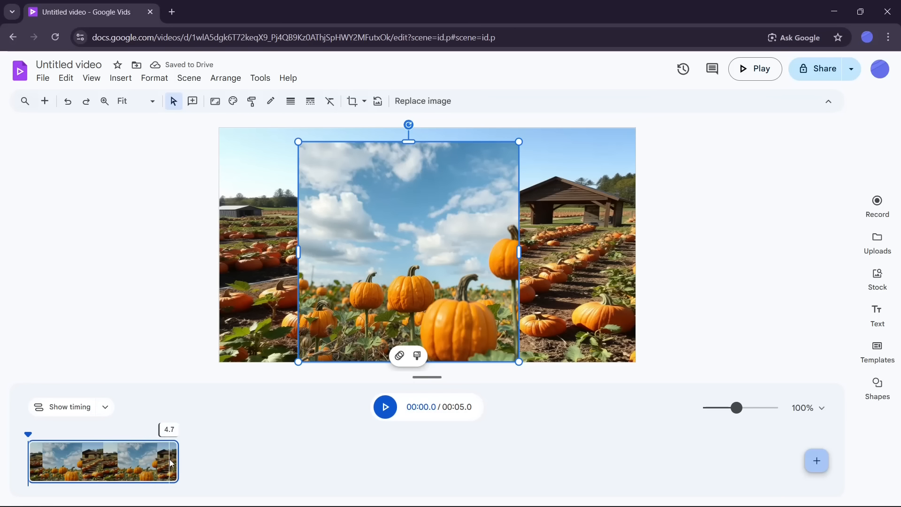
pyautogui.click(818, 462)
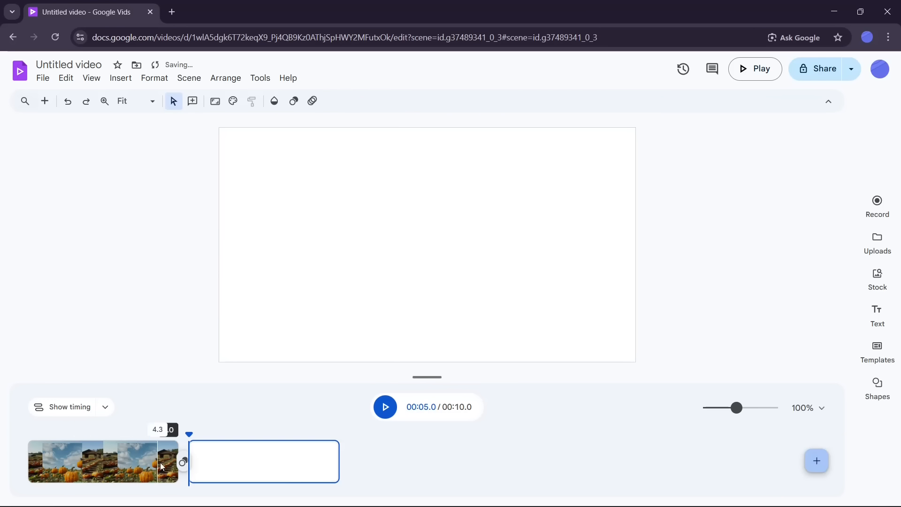
# - Copy the square pumpkin image from the first scene and paste it into the blank second scene
pyautogui.click(113, 457)
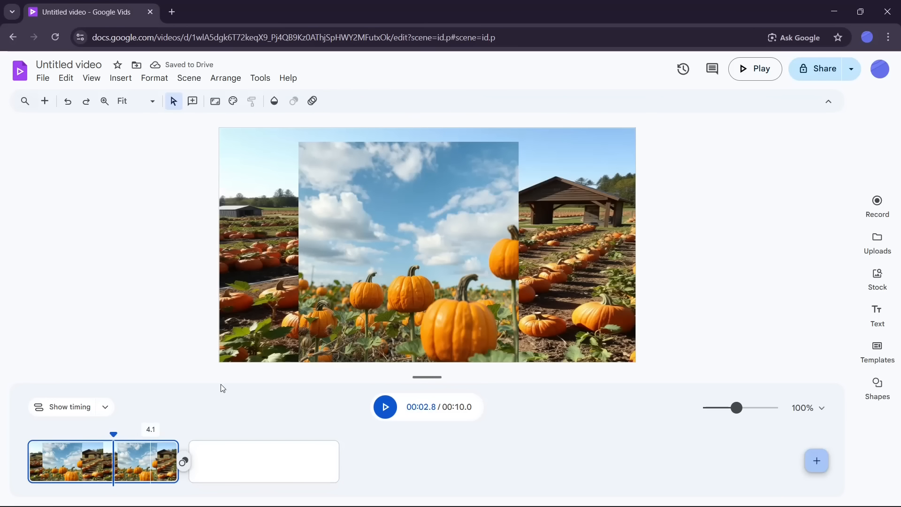
pyautogui.click(404, 261)
pyautogui.rightClick(404, 261)
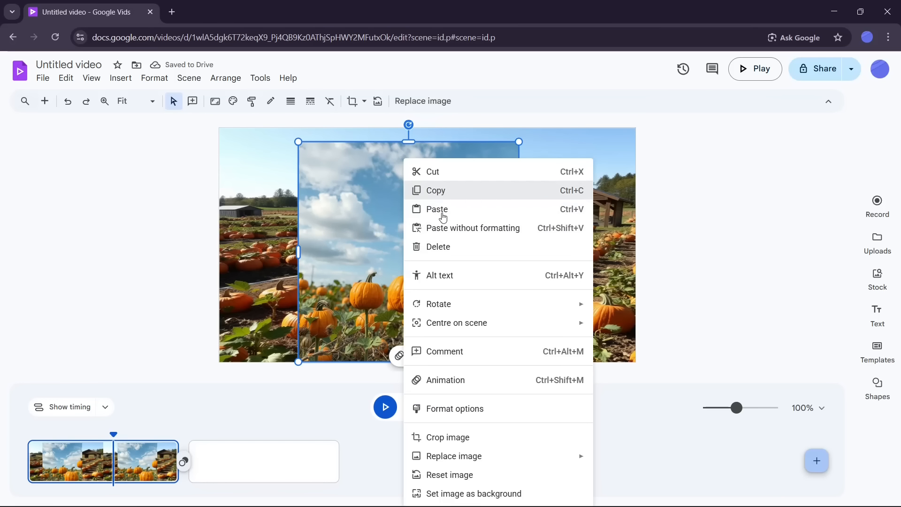
pyautogui.click(436, 190)
pyautogui.click(289, 464)
pyautogui.rightClick(288, 465)
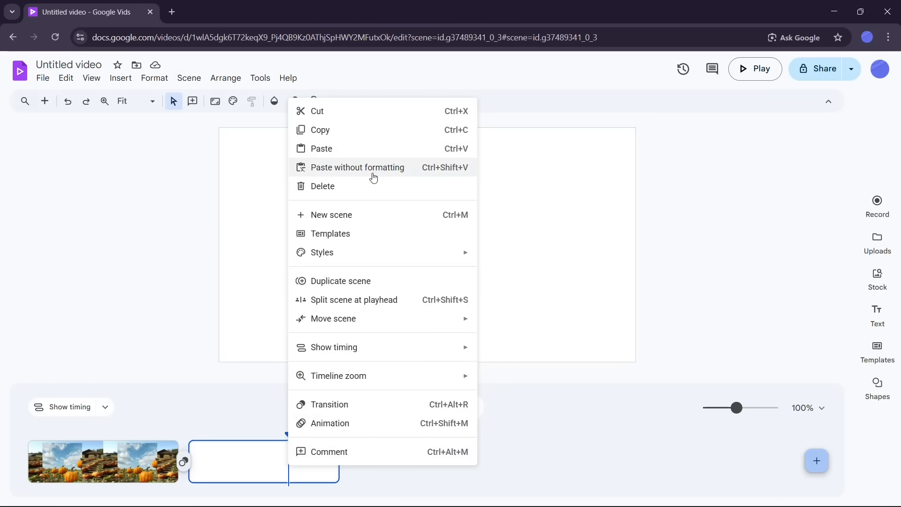
pyautogui.click(352, 148)
# - Set the pasted pumpkin image as the background of the second scene
pyautogui.moveTo(408, 274); pyautogui.dragTo(422, 261)
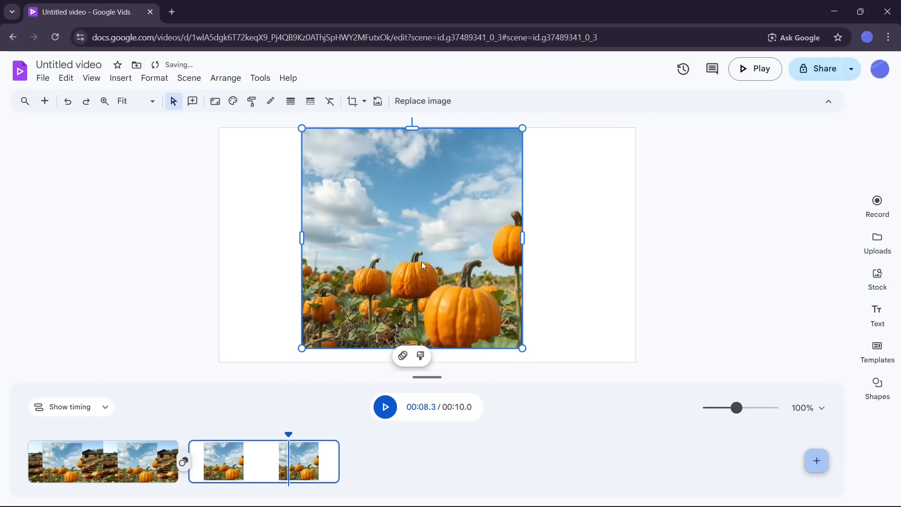
pyautogui.rightClick(425, 226)
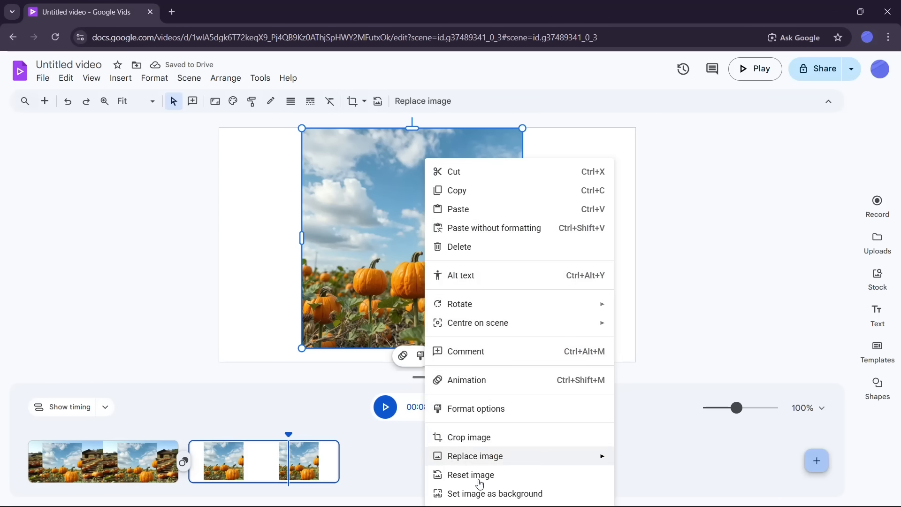
pyautogui.click(450, 493)
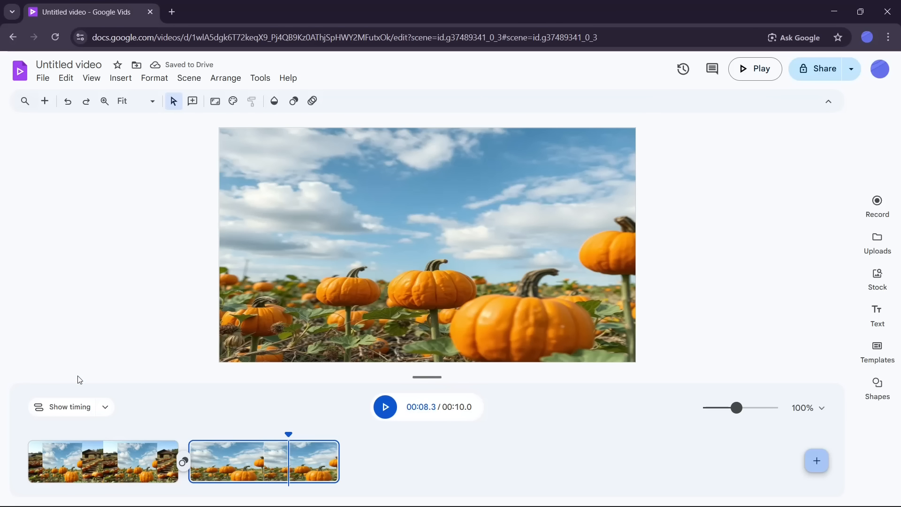
# - Set the rotation angle of the square pumpkin image in the first scene to 65° through its format options
pyautogui.click(78, 463)
pyautogui.click(382, 231)
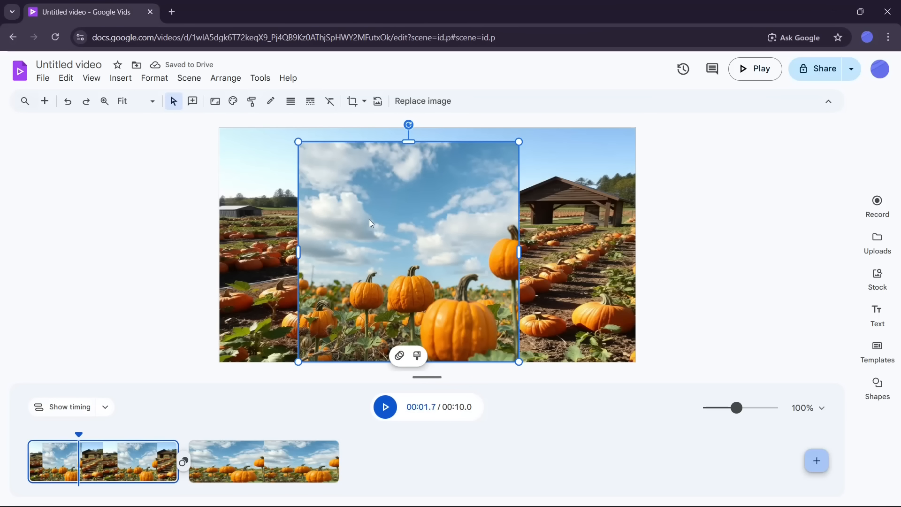
pyautogui.rightClick(421, 192)
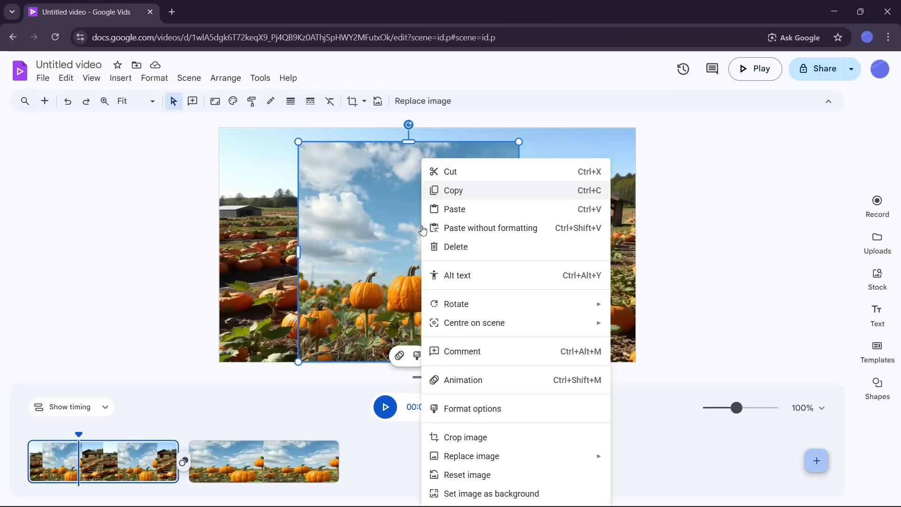
pyautogui.click(472, 409)
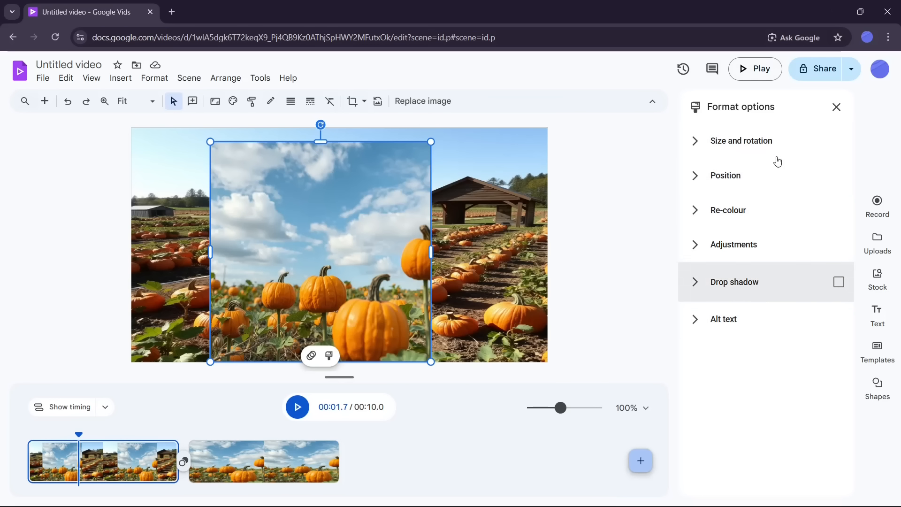
pyautogui.click(702, 138)
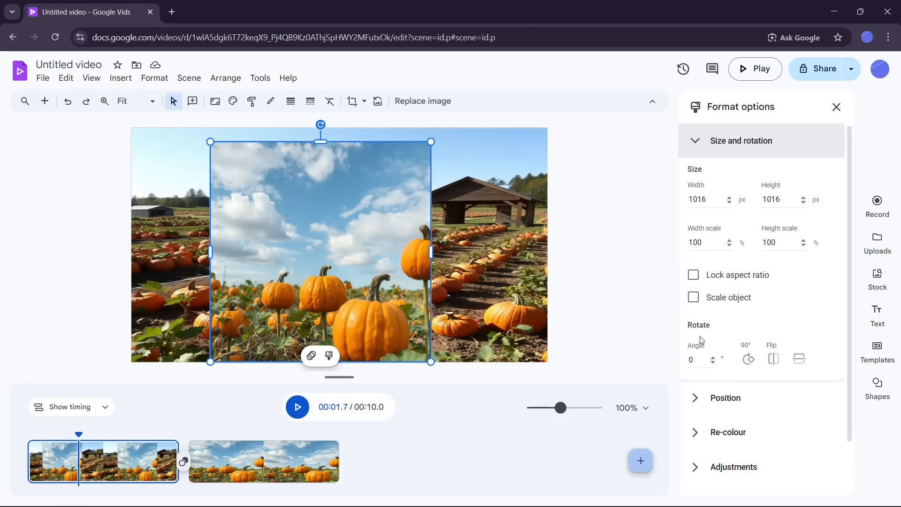
pyautogui.click(699, 360)
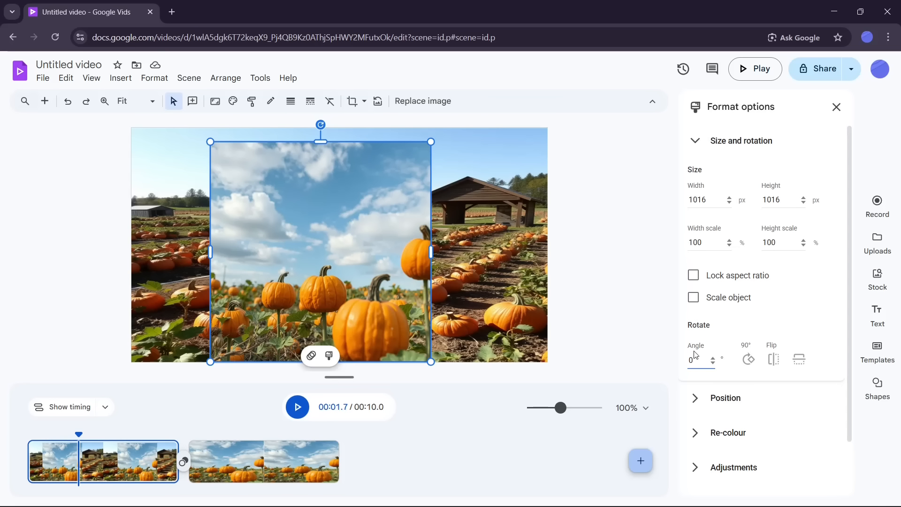
pyautogui.press('BackSpace')
pyautogui.write('65')
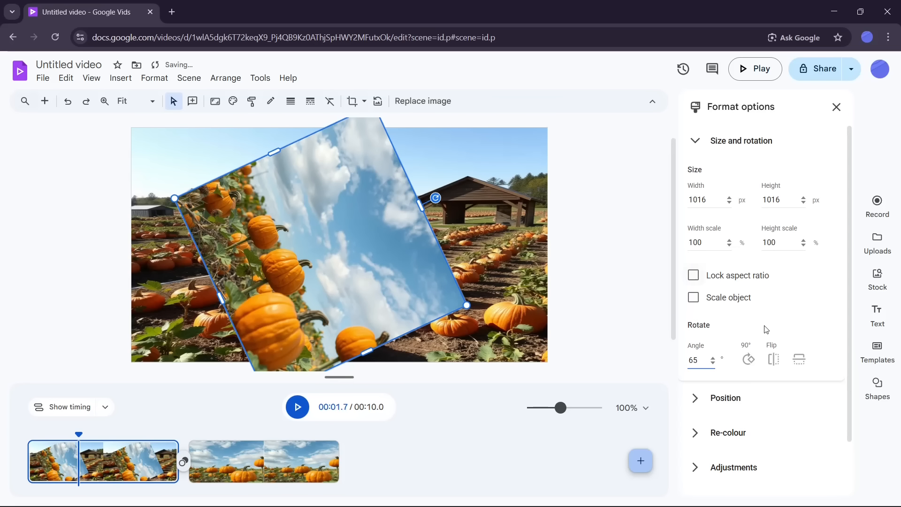
# - Rotate the square pumpkin image by three successive 90° turns to an angle of 335°
pyautogui.click(749, 360)
pyautogui.click(749, 359)
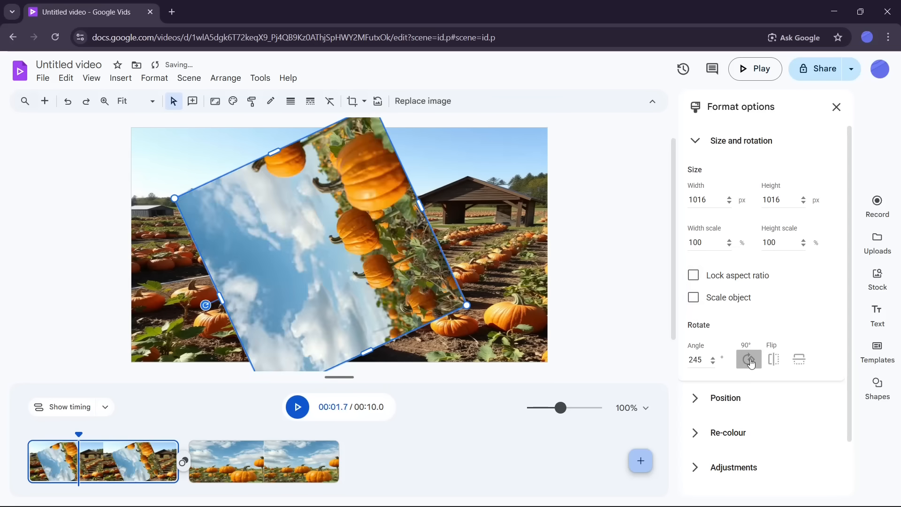
pyautogui.click(750, 360)
# - Try flipping the pumpkin image horizontally and back, and vertically and back
pyautogui.click(775, 362)
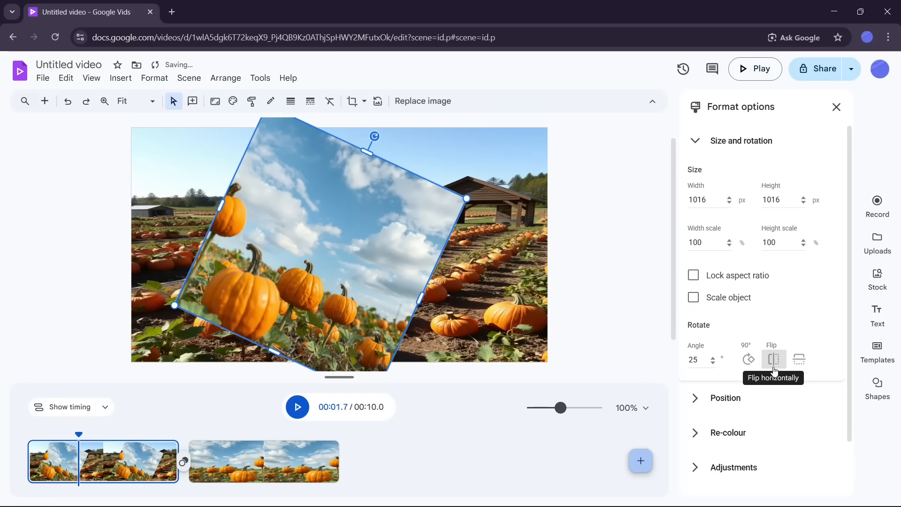
pyautogui.click(776, 368)
pyautogui.click(805, 362)
pyautogui.click(806, 363)
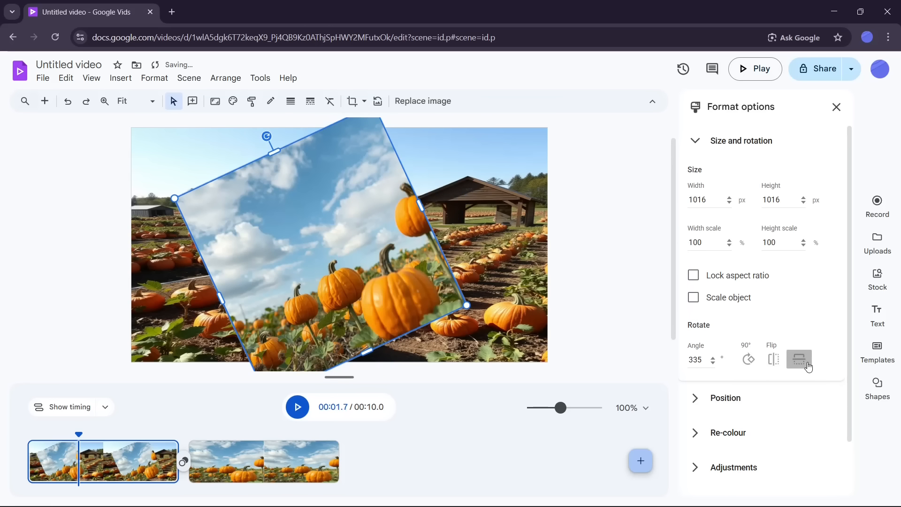
# - Examine the image's Position settings, including the reference points offered for its coordinates
pyautogui.scroll(-2, 799, 338)
pyautogui.click(727, 339)
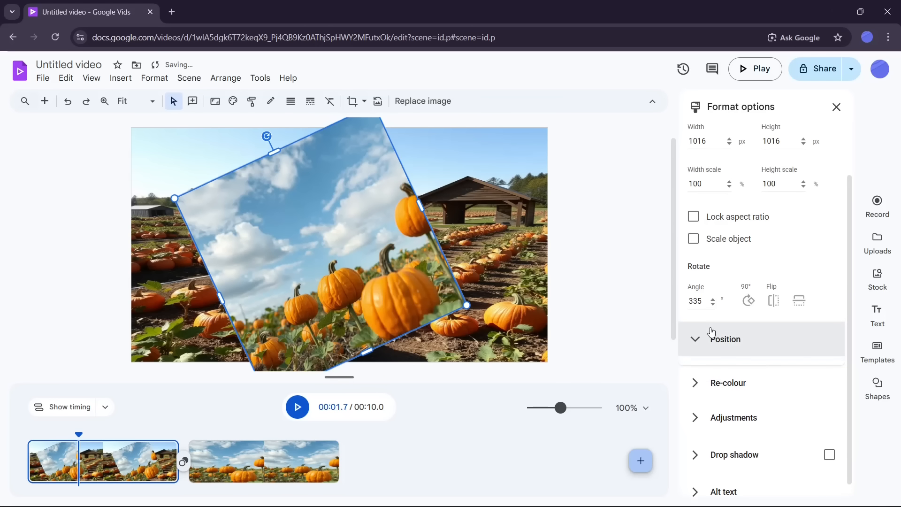
pyautogui.scroll(-3, 737, 346)
pyautogui.click(746, 281)
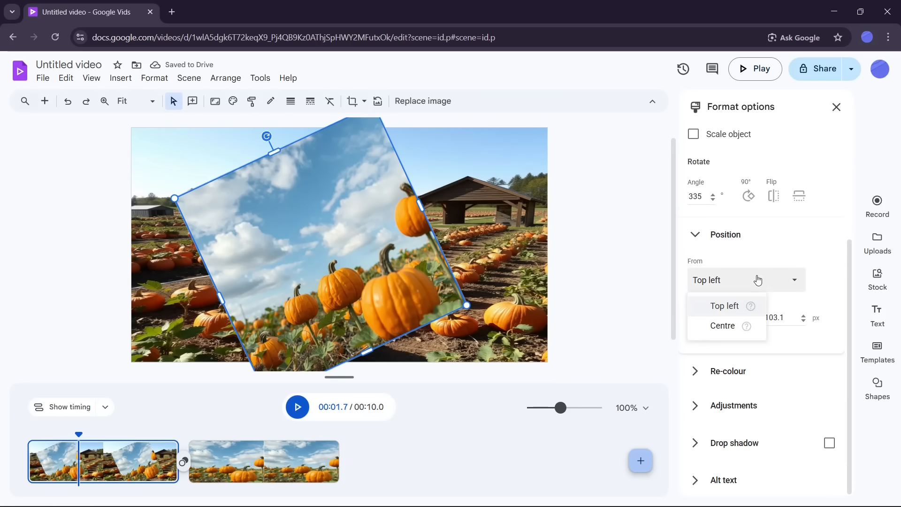
pyautogui.click(817, 279)
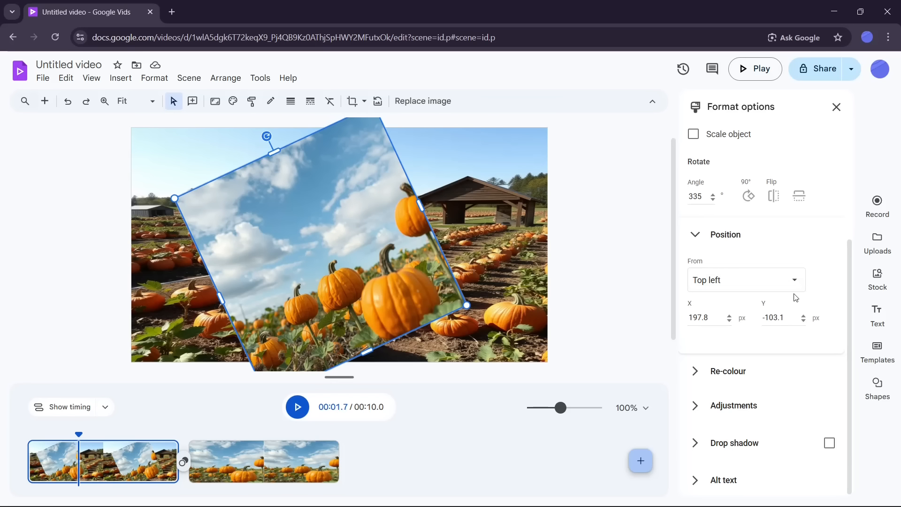
# - Try the light recolour presets on the pumpkin image one by one, from Light 1 to Light 4
pyautogui.click(741, 371)
pyautogui.click(771, 371)
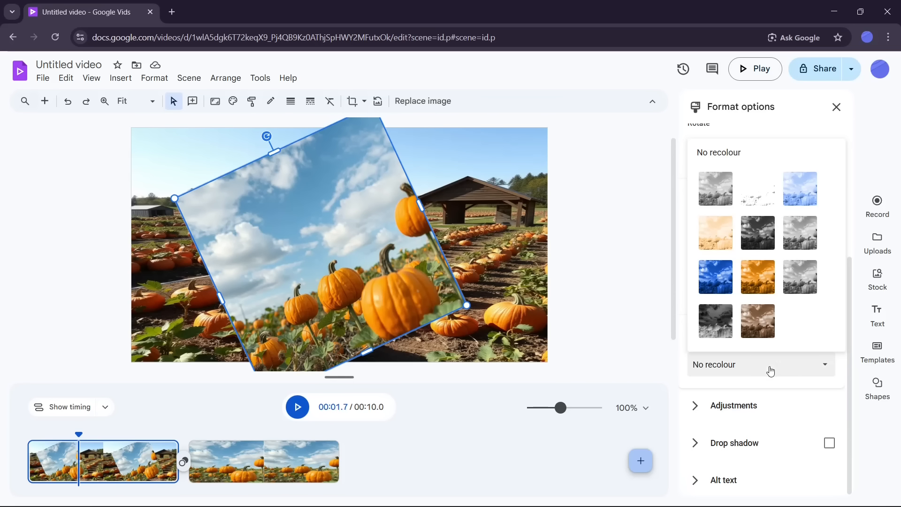
pyautogui.click(718, 199)
pyautogui.click(734, 366)
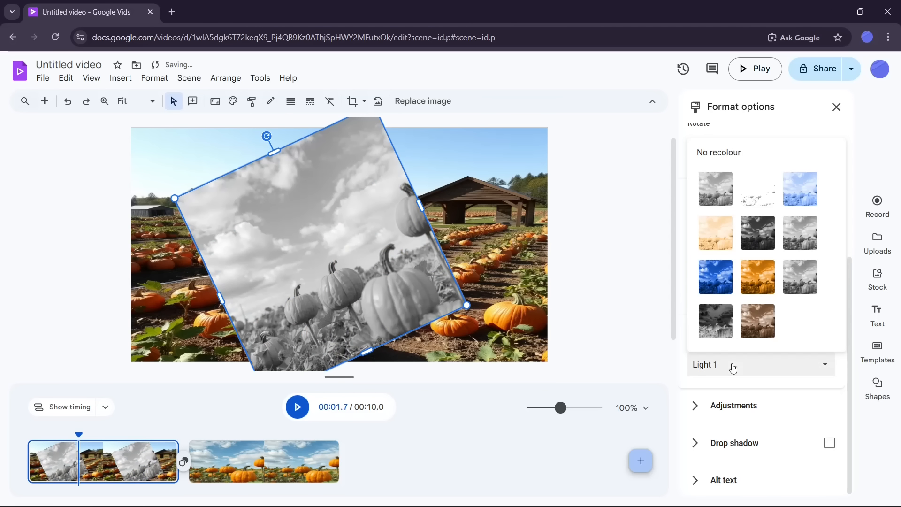
pyautogui.click(756, 188)
pyautogui.click(753, 367)
pyautogui.click(801, 188)
pyautogui.click(743, 367)
pyautogui.click(723, 231)
# - Try the dark recolour presets on the pumpkin image, including the blue Dark 3 and the dark orange one
pyautogui.click(749, 366)
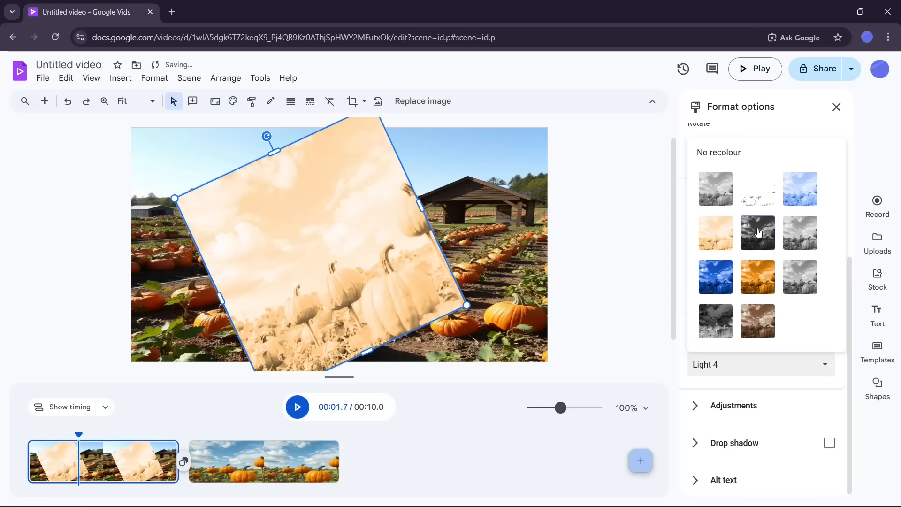
pyautogui.click(759, 232)
pyautogui.click(743, 367)
pyautogui.click(800, 233)
pyautogui.click(793, 368)
pyautogui.click(715, 277)
pyautogui.click(754, 364)
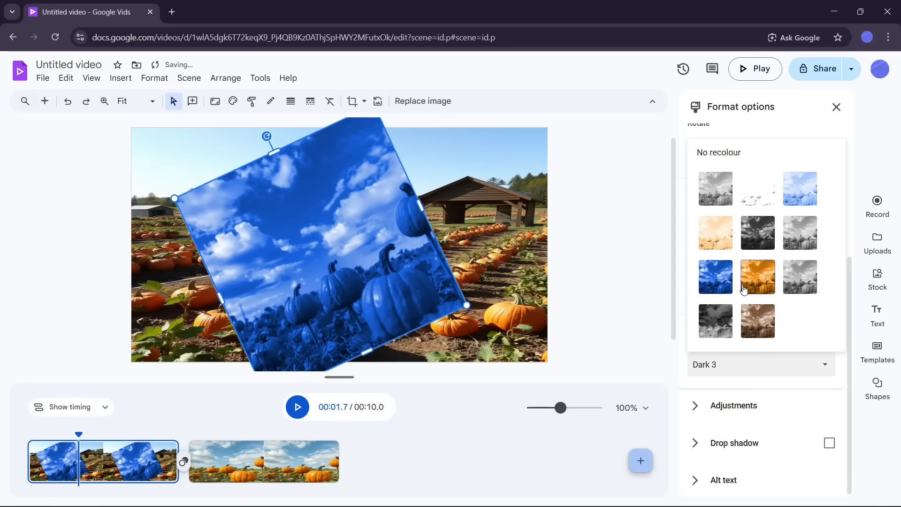
pyautogui.click(743, 281)
# - Try the remaining grey, Negative and Sepia recolours and Light 1 on the pumpkin image, and restore No recolour
pyautogui.click(753, 366)
pyautogui.click(801, 275)
pyautogui.click(777, 361)
pyautogui.click(723, 333)
pyautogui.click(755, 365)
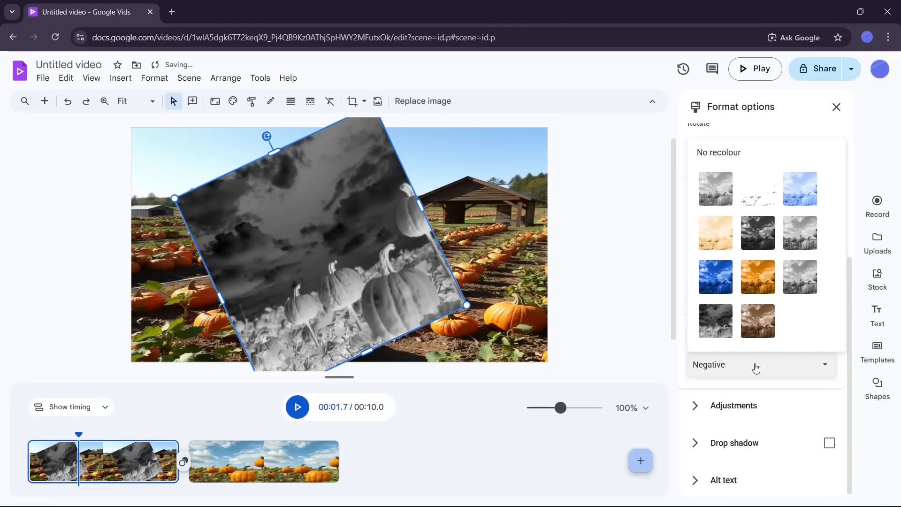
pyautogui.click(749, 329)
pyautogui.click(751, 365)
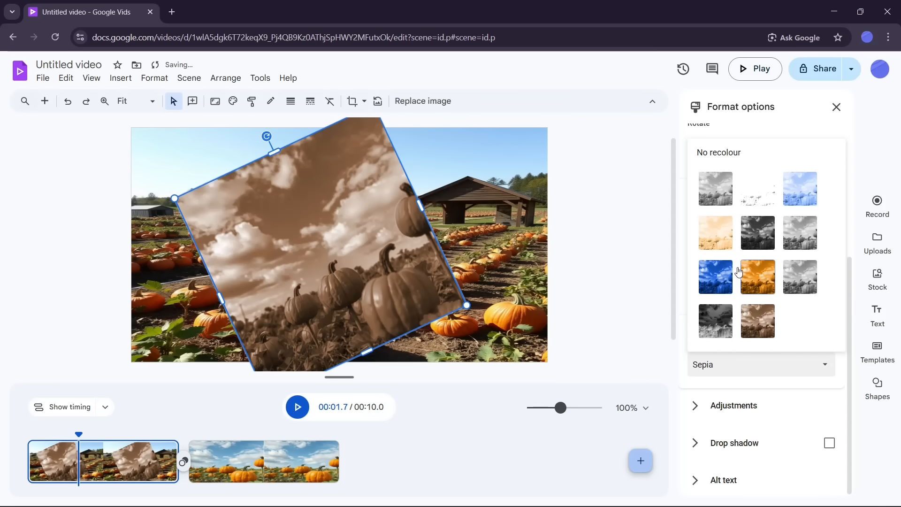
pyautogui.click(720, 190)
pyautogui.click(745, 366)
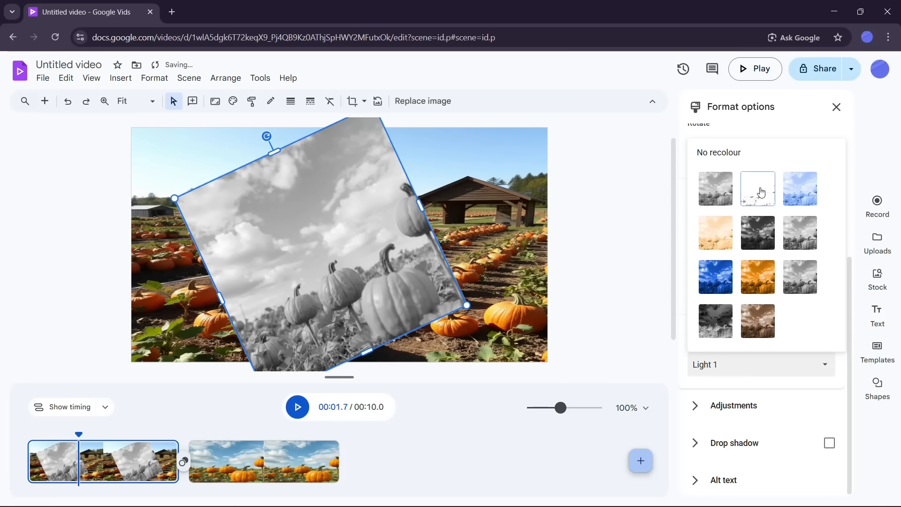
pyautogui.click(719, 153)
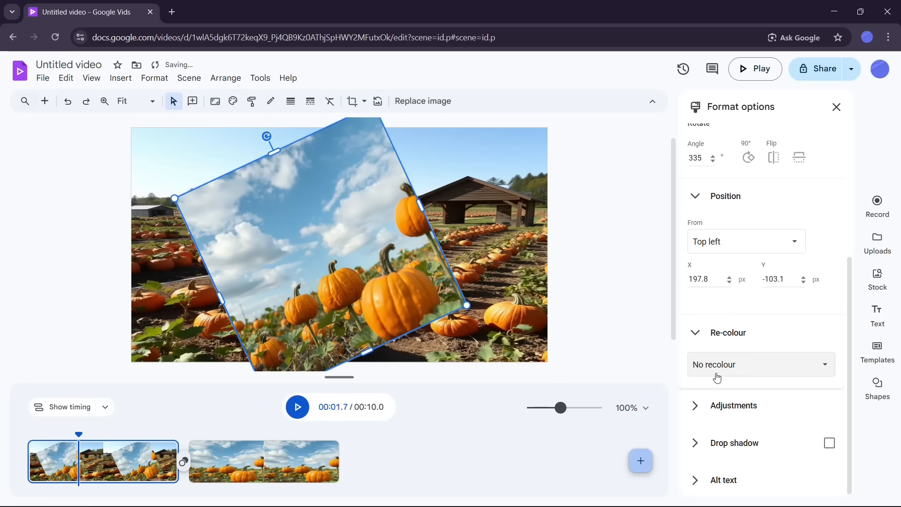
# - Try the image's opacity, brightness and contrast adjustments, setting contrast to 13%, and reset them
pyautogui.click(719, 404)
pyautogui.scroll(-4, 732, 385)
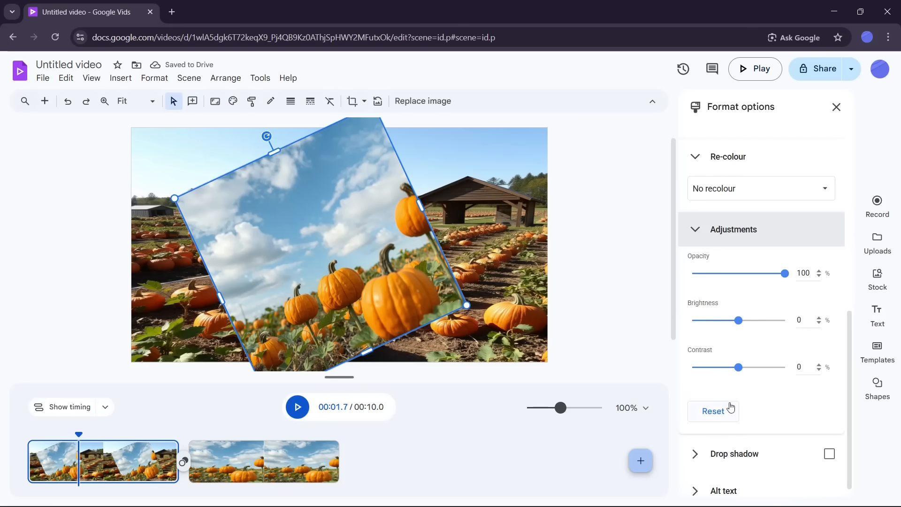
pyautogui.moveTo(784, 277)
pyautogui.mouseDown()
pyautogui.moveTo(744, 281)
pyautogui.moveTo(786, 277)
pyautogui.mouseUp()
pyautogui.moveTo(739, 320)
pyautogui.mouseDown()
pyautogui.moveTo(780, 327)
pyautogui.moveTo(719, 329)
pyautogui.moveTo(738, 326)
pyautogui.mouseUp()
pyautogui.moveTo(742, 371)
pyautogui.mouseDown()
pyautogui.moveTo(776, 370)
pyautogui.moveTo(712, 368)
pyautogui.moveTo(747, 371)
pyautogui.mouseUp()
pyautogui.scroll(-1, 769, 400)
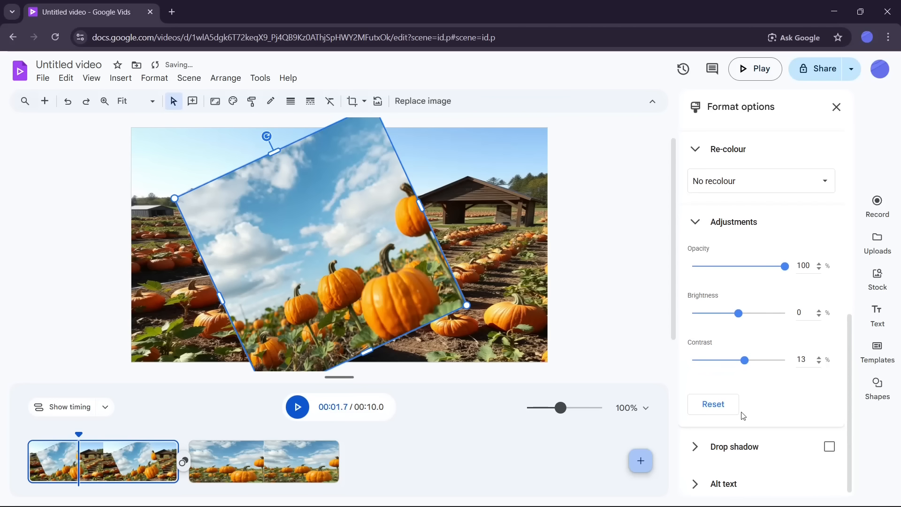
pyautogui.click(712, 400)
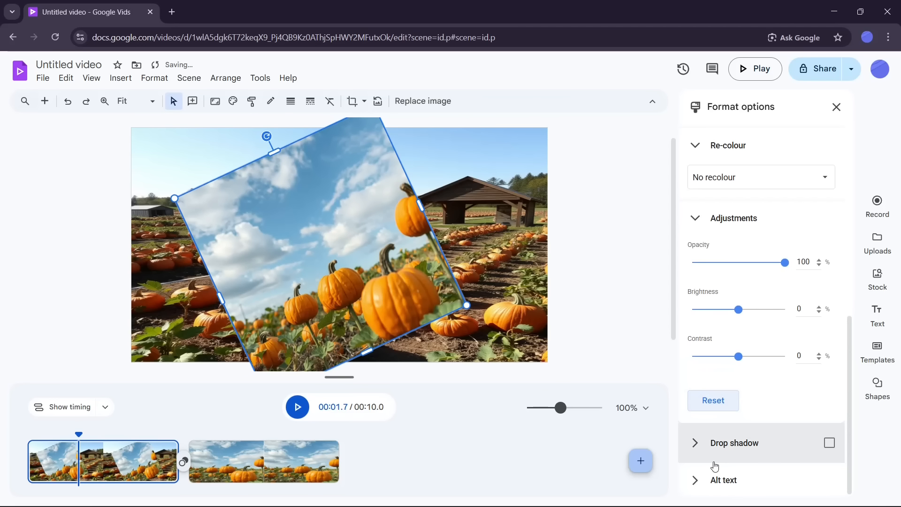
# - Add a black drop shadow to the pumpkin image with 64% opacity, 207° angle, 32 px distance and 16 px blur radius
pyautogui.click(696, 441)
pyautogui.scroll(-4, 795, 423)
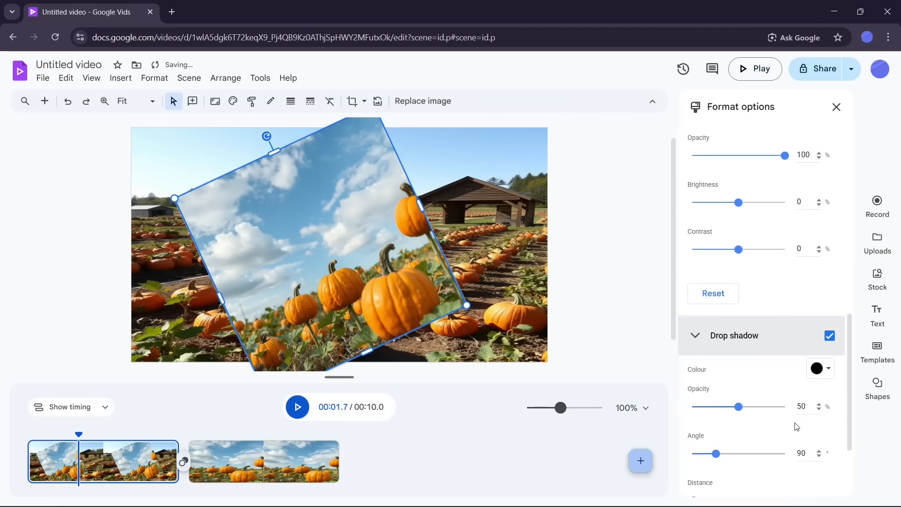
pyautogui.moveTo(739, 339)
pyautogui.mouseDown()
pyautogui.moveTo(779, 344)
pyautogui.moveTo(751, 344)
pyautogui.mouseUp()
pyautogui.moveTo(716, 385); pyautogui.dragTo(746, 386)
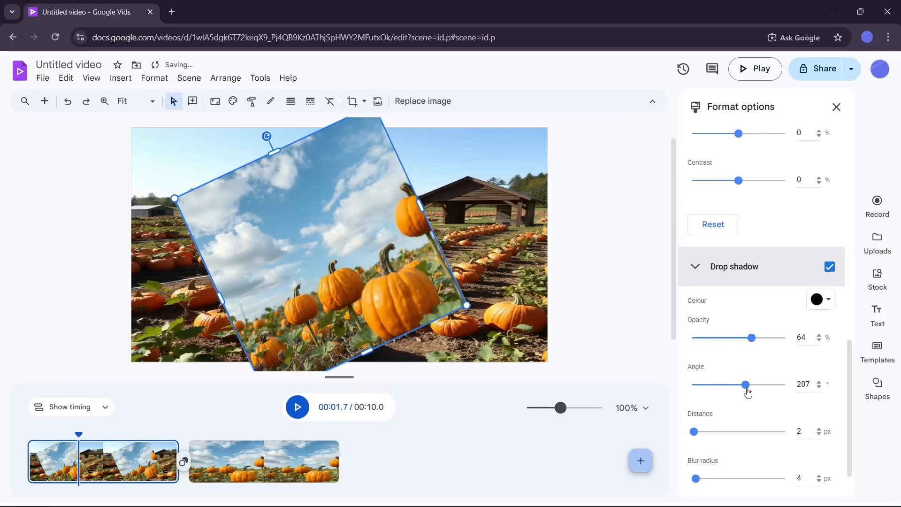
pyautogui.moveTo(695, 431); pyautogui.dragTo(723, 434)
pyautogui.moveTo(705, 482); pyautogui.dragTo(711, 483)
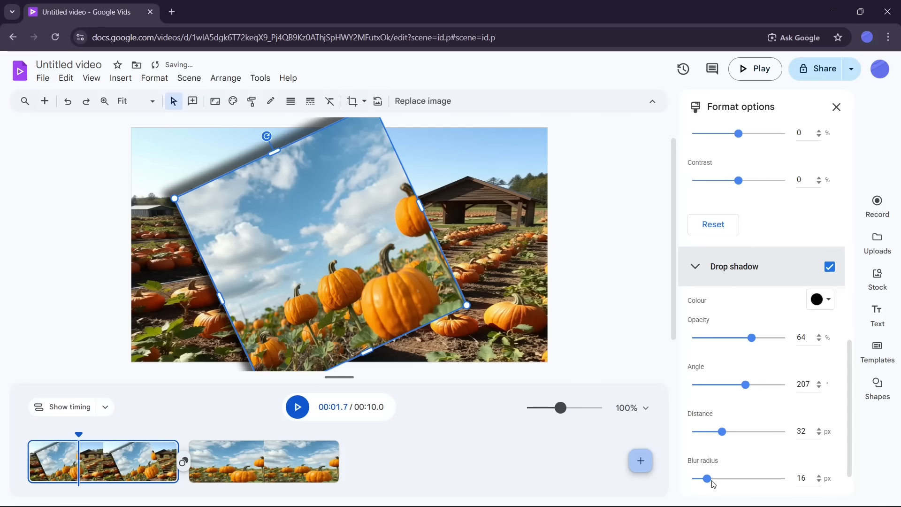
pyautogui.scroll(-1, 746, 302)
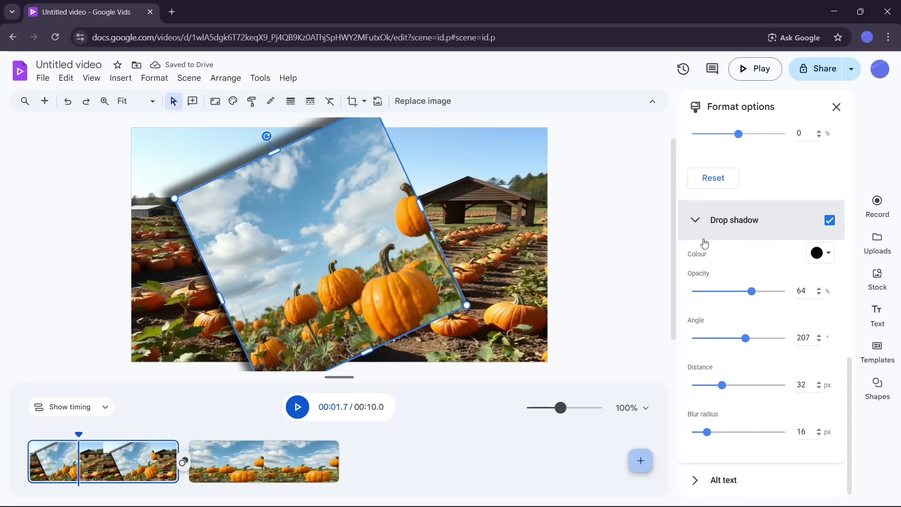
# - Add the alt text description "pumpkin patch" to the pumpkin image
pyautogui.scroll(-3, 782, 404)
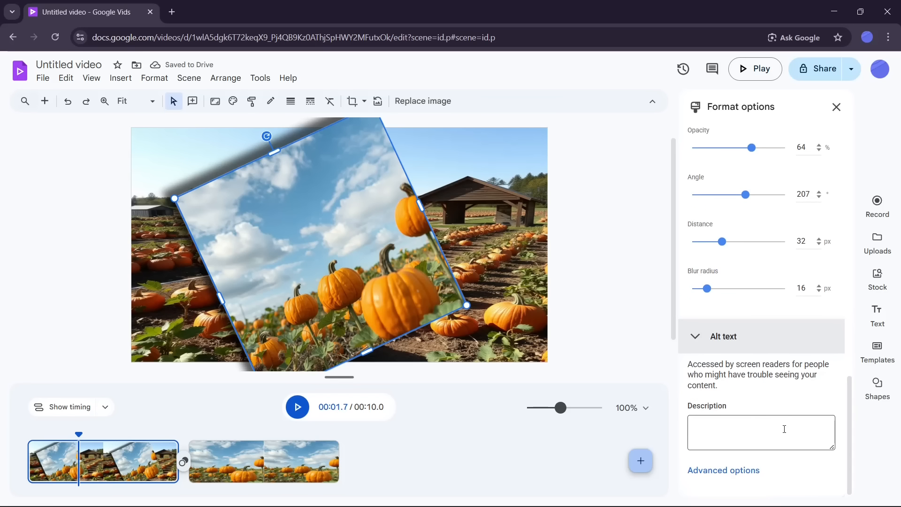
pyautogui.click(742, 430)
pyautogui.write('pm')
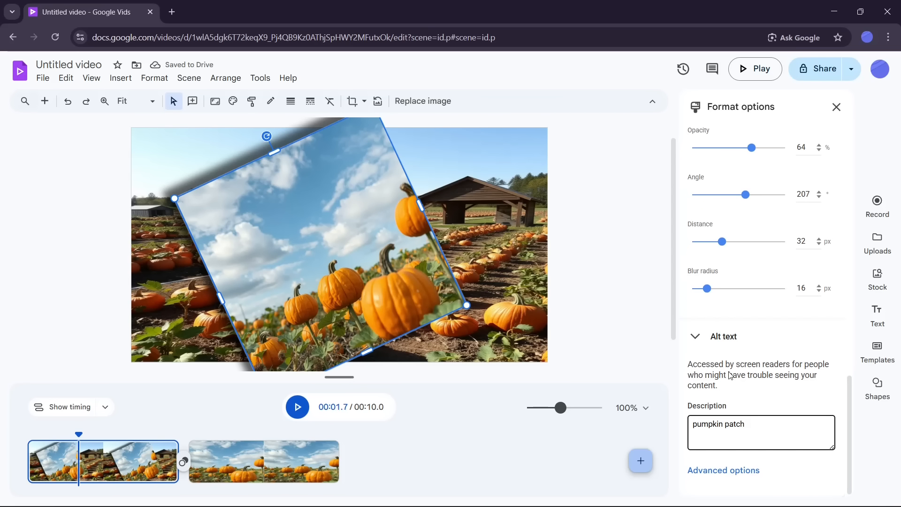
# - Write the recording script "hello" for scene 1 and "helloooo" for scene 2
pyautogui.click(877, 205)
pyautogui.click(732, 197)
pyautogui.write('hello')
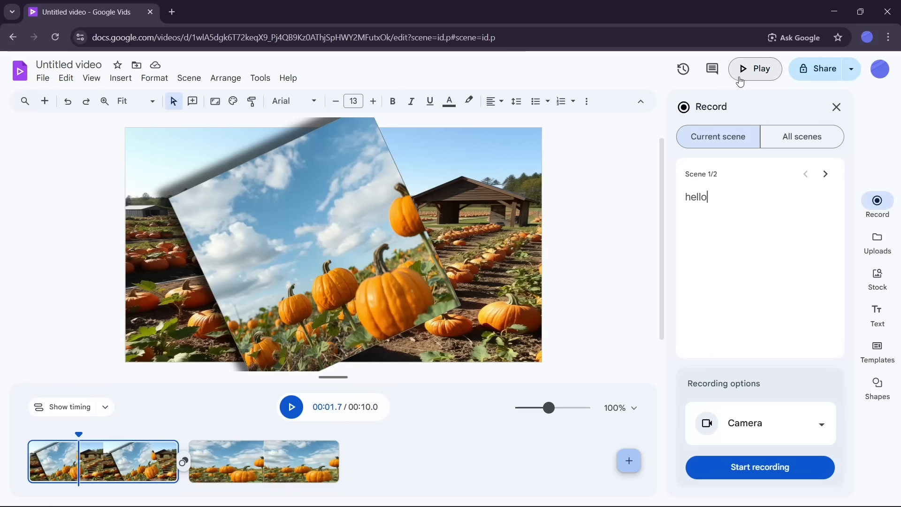
pyautogui.click(825, 174)
pyautogui.click(726, 197)
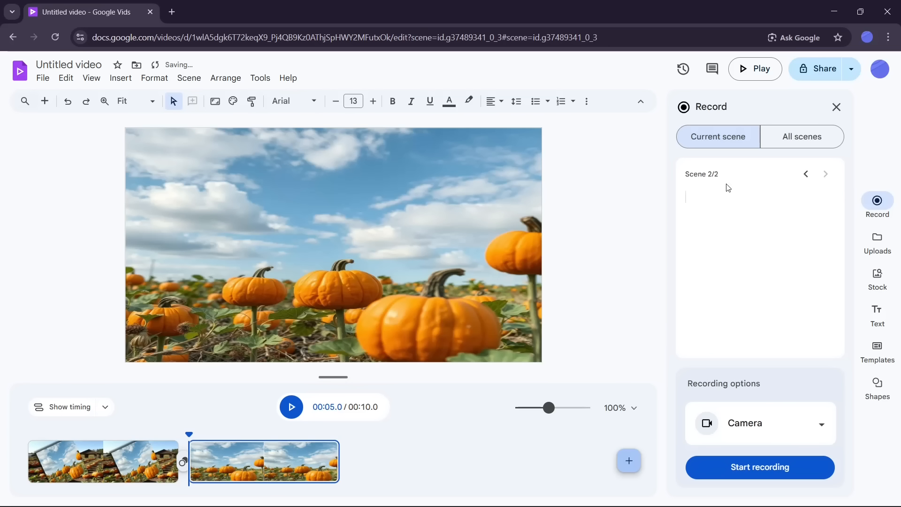
pyautogui.write('helloooo')
# - Compare the script views for all scenes and the current scene, and close the recording options
pyautogui.click(783, 138)
pyautogui.click(721, 136)
pyautogui.click(793, 140)
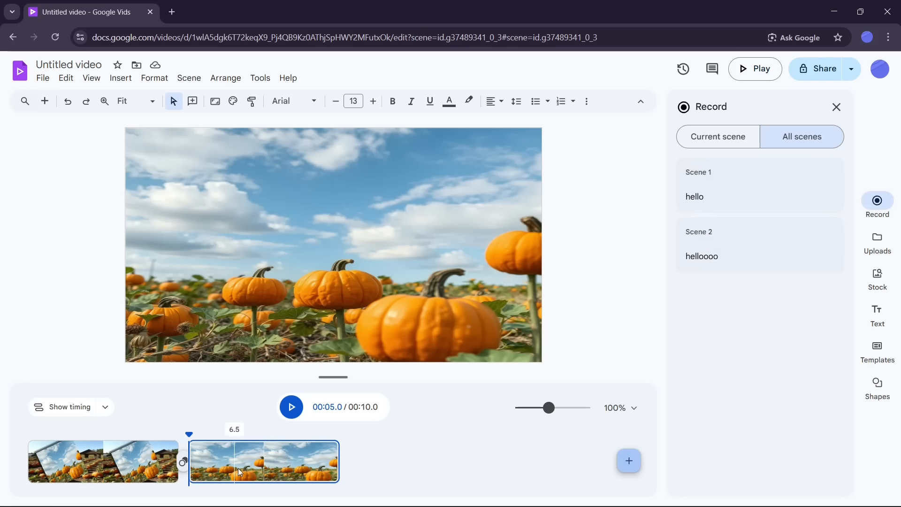
pyautogui.click(720, 146)
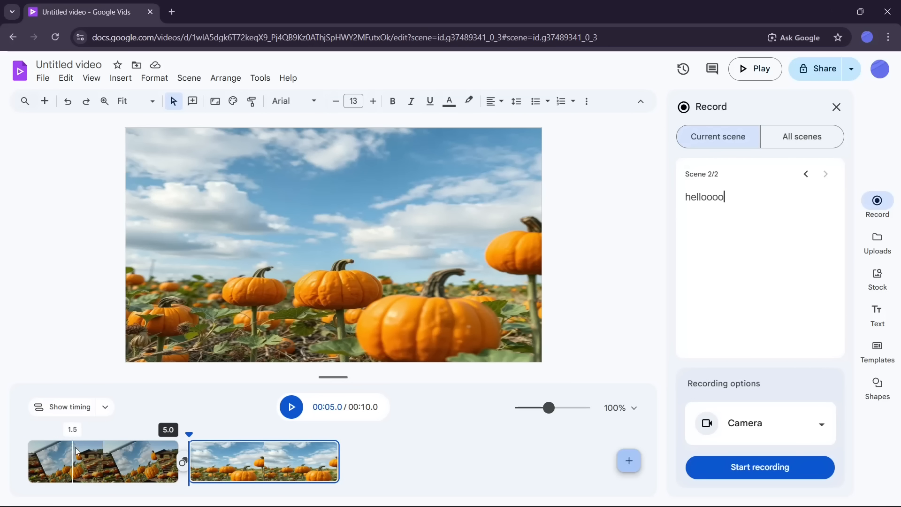
pyautogui.click(836, 107)
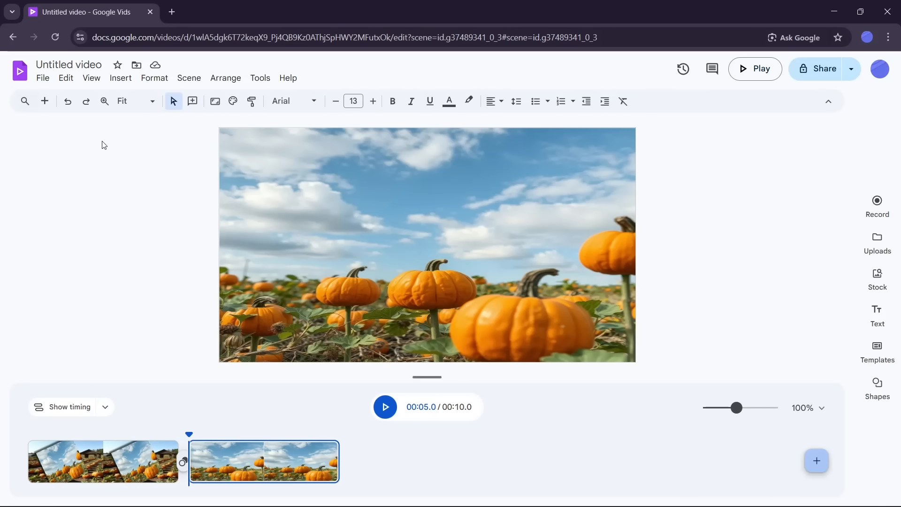
# - Insert the "This Week's Recap" headline text design into the second scene
pyautogui.click(121, 79)
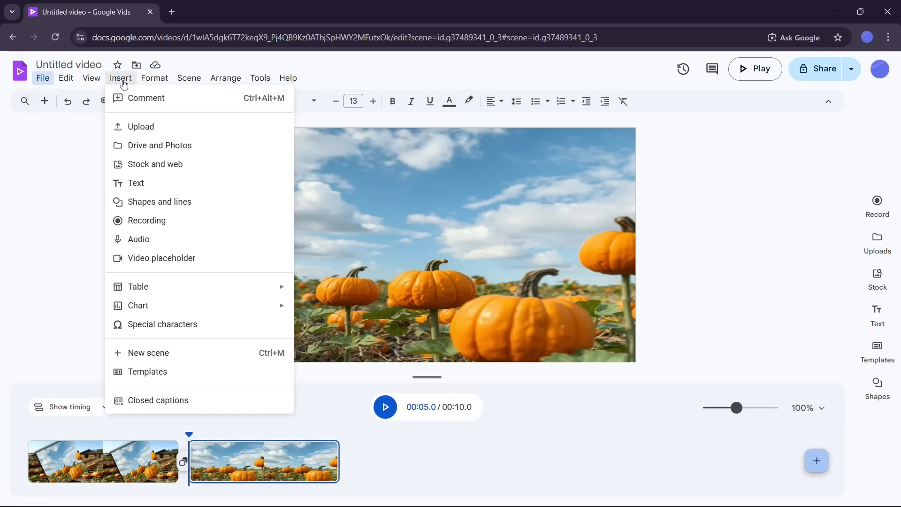
pyautogui.click(165, 184)
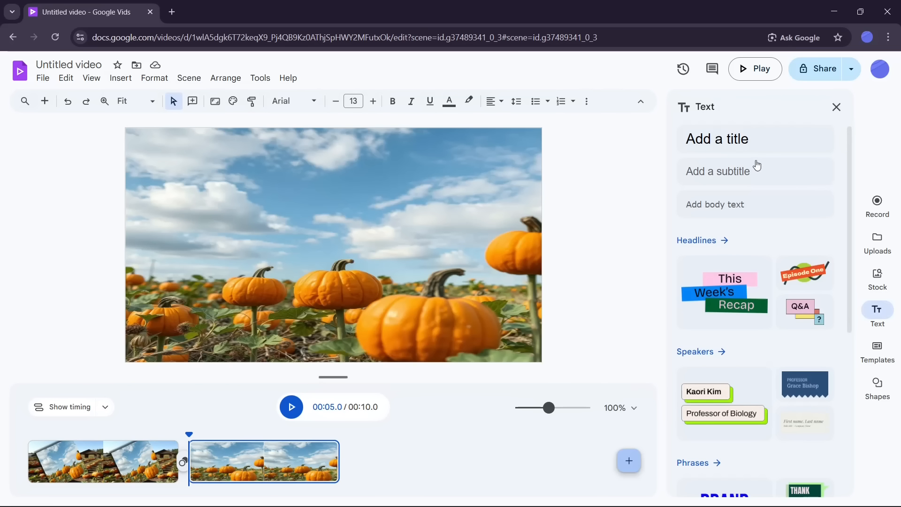
pyautogui.click(734, 293)
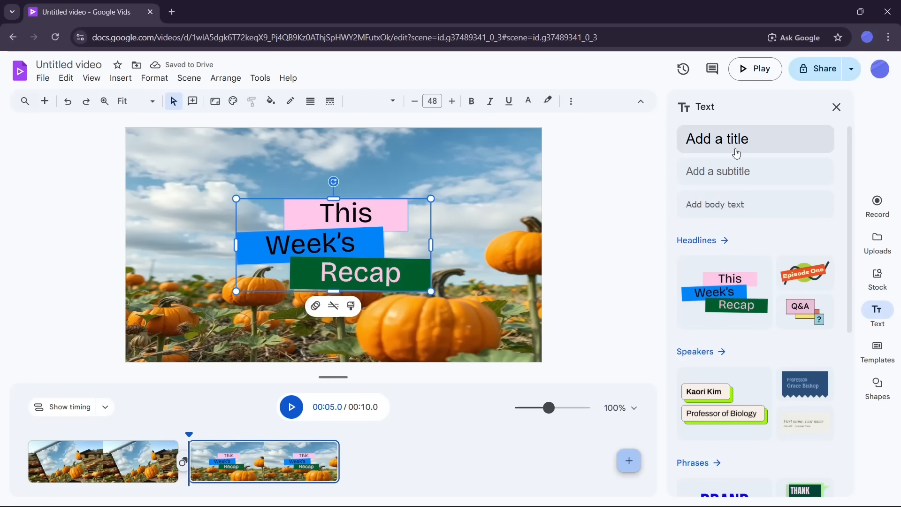
# - Set the word "This" in the headline to the Pacifico font at size 36
pyautogui.click(359, 215)
pyautogui.moveTo(376, 215); pyautogui.dragTo(318, 215)
pyautogui.click(385, 102)
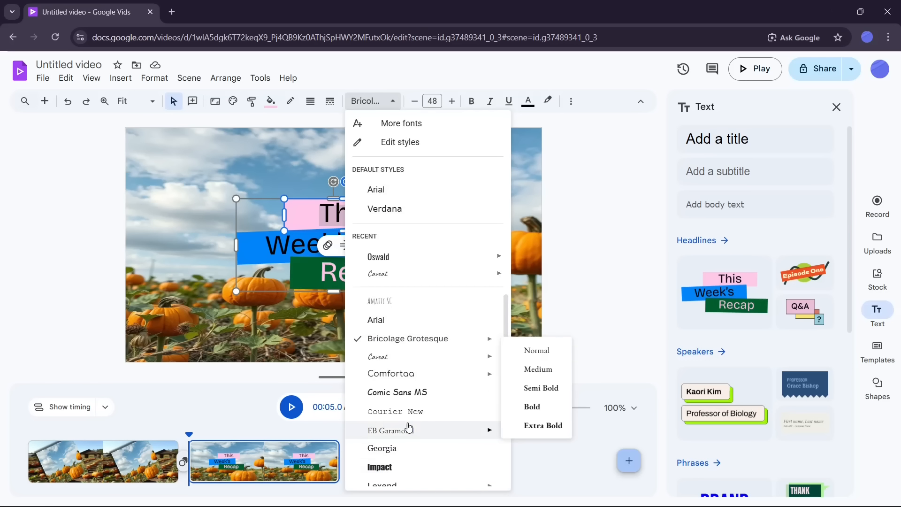
pyautogui.scroll(-5, 407, 420)
pyautogui.click(397, 333)
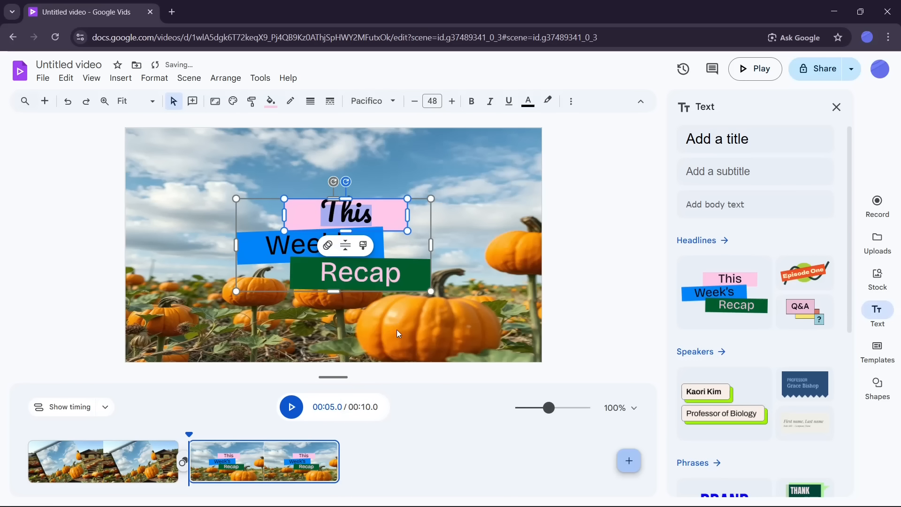
pyautogui.click(440, 101)
pyautogui.click(432, 328)
# - Try italic and underline formatting on the word "This", removing each again
pyautogui.click(490, 101)
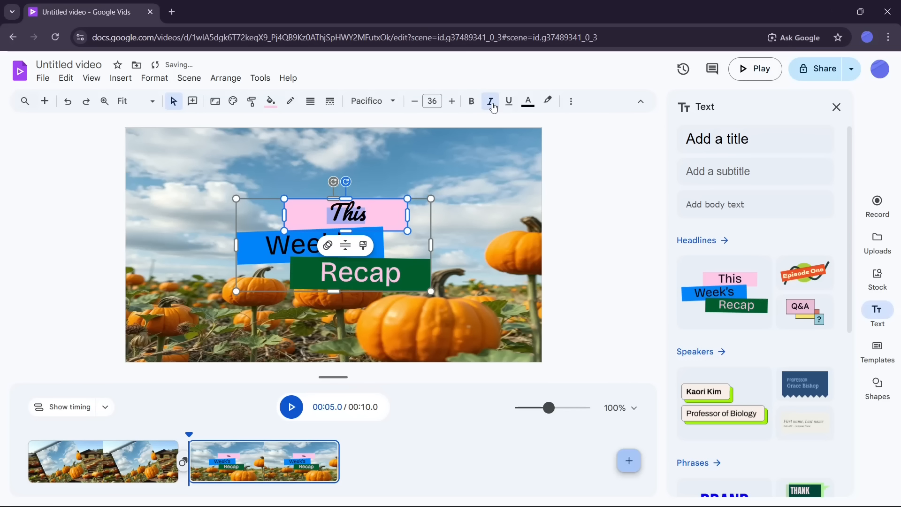
pyautogui.click(492, 103)
pyautogui.click(510, 102)
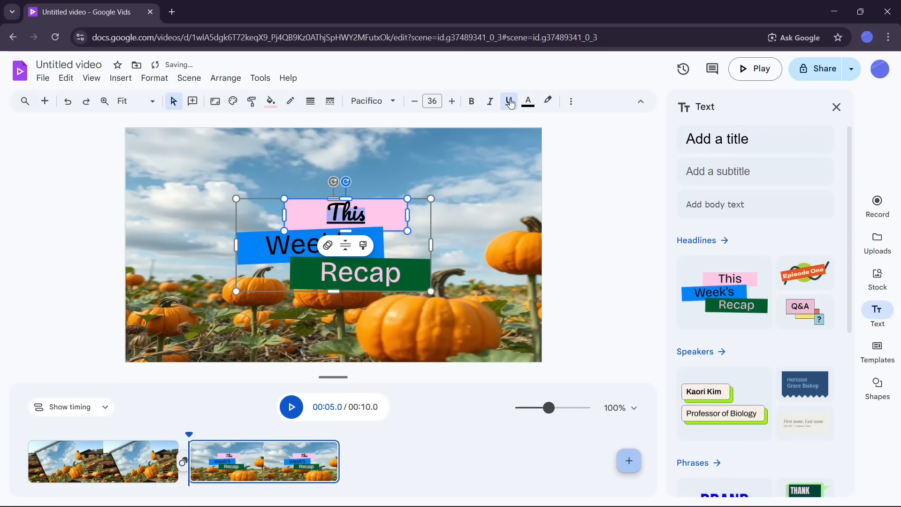
pyautogui.click(510, 103)
# - Try white and light cyan text colours on the word "This", and set it to the default-style black
pyautogui.click(532, 103)
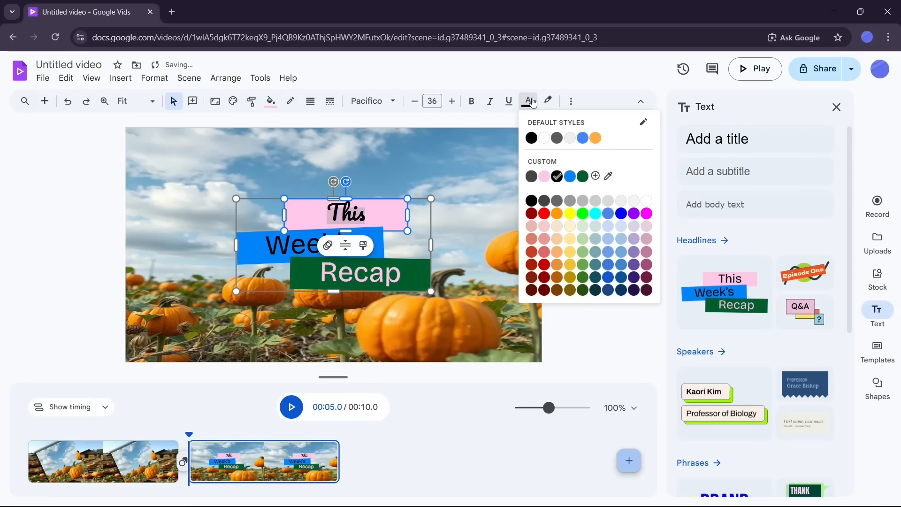
pyautogui.click(544, 138)
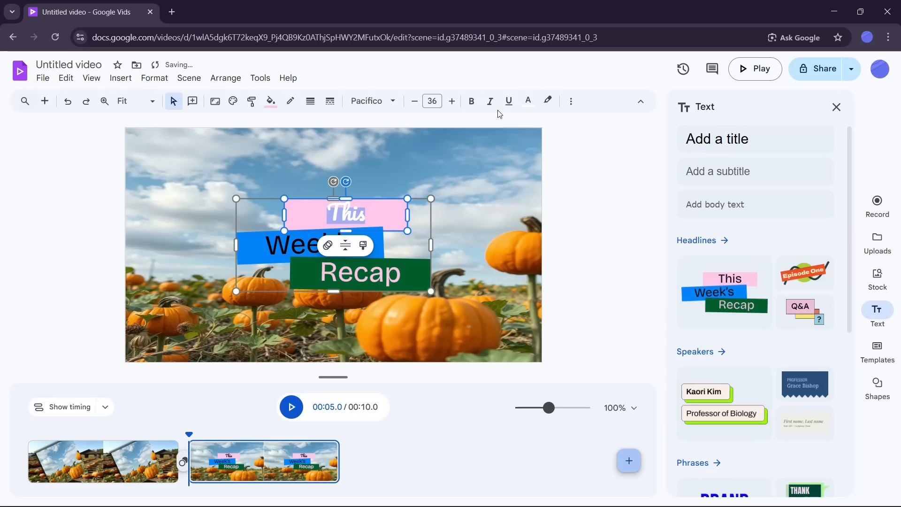
pyautogui.click(528, 100)
pyautogui.click(597, 241)
pyautogui.click(528, 101)
pyautogui.click(531, 138)
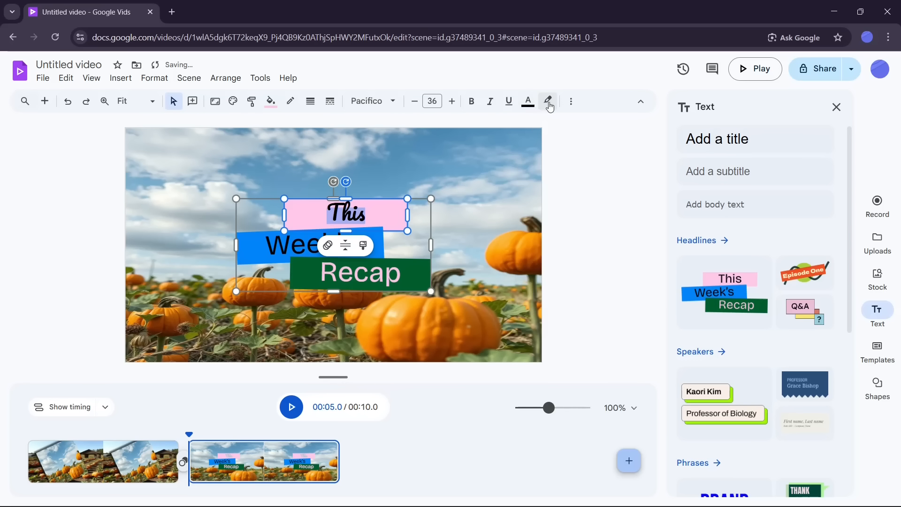
# - Highlight the word "This" in yellow, and try white as the highlight colour without the word selected
pyautogui.click(548, 101)
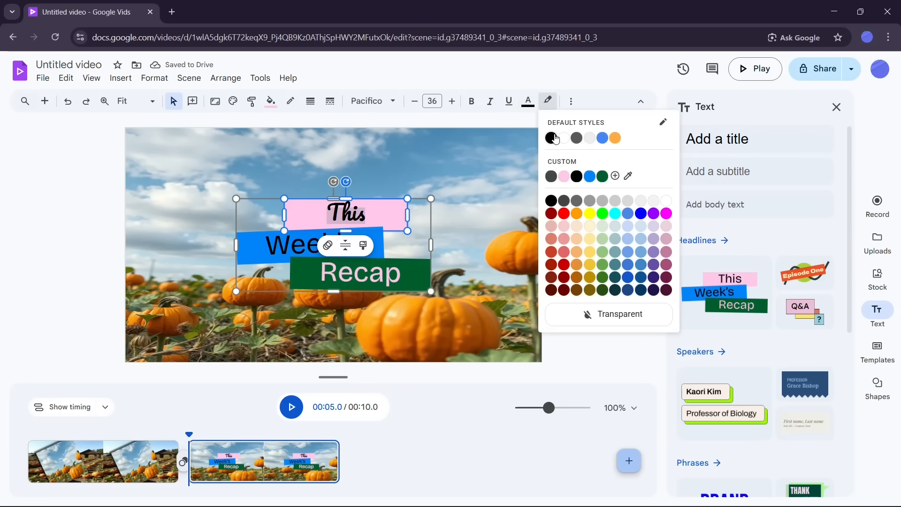
pyautogui.click(591, 215)
pyautogui.click(385, 220)
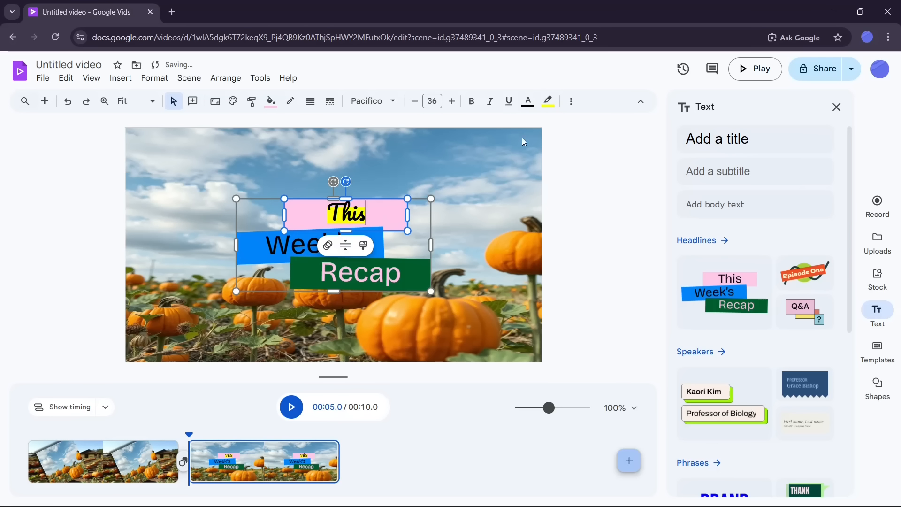
pyautogui.click(549, 101)
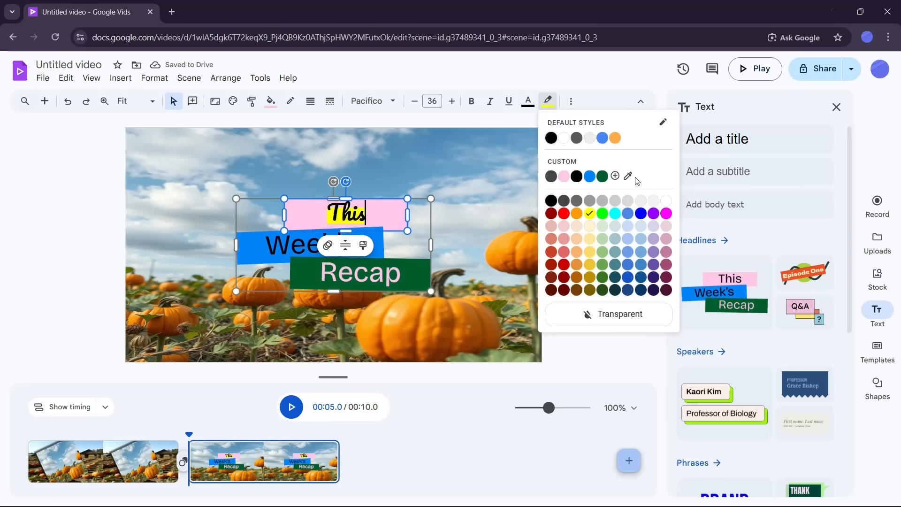
pyautogui.click(566, 140)
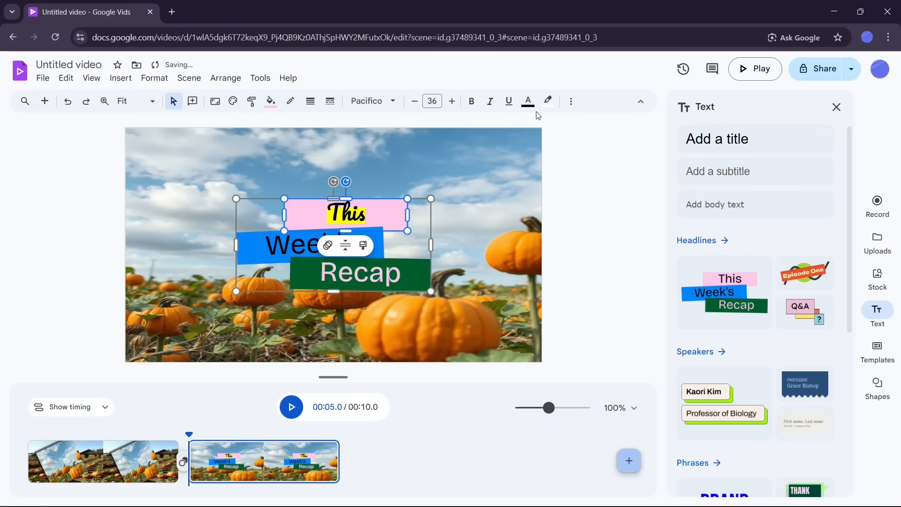
# - Edit the default styles, replacing the black theme colour with orange-brown #b25d07 sampled from the large pumpkin
pyautogui.click(548, 102)
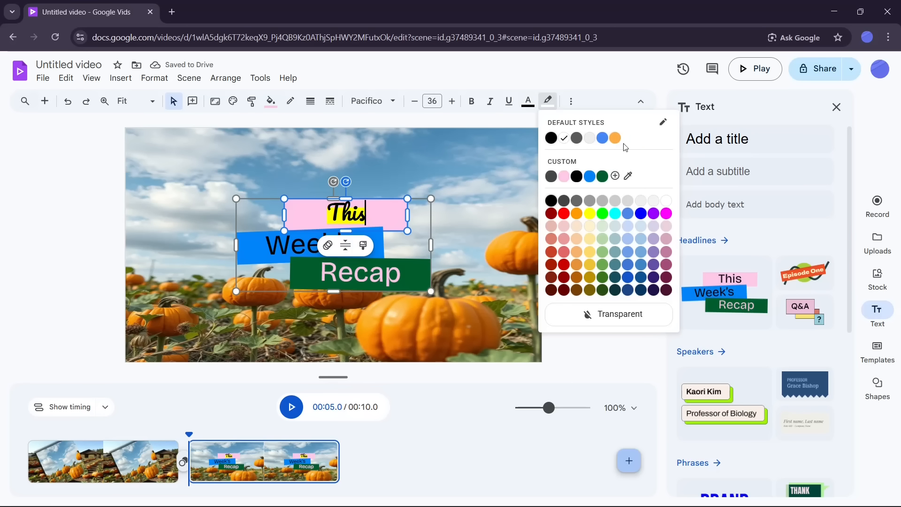
pyautogui.click(664, 123)
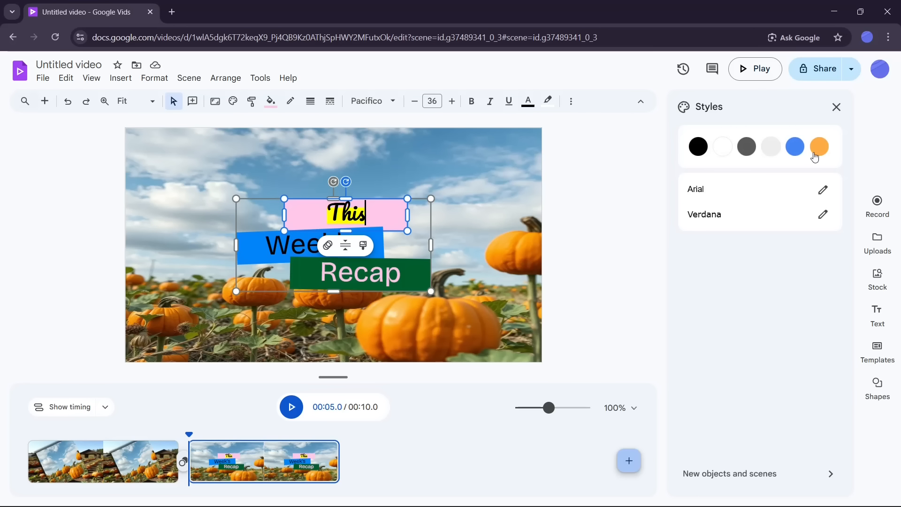
pyautogui.click(699, 147)
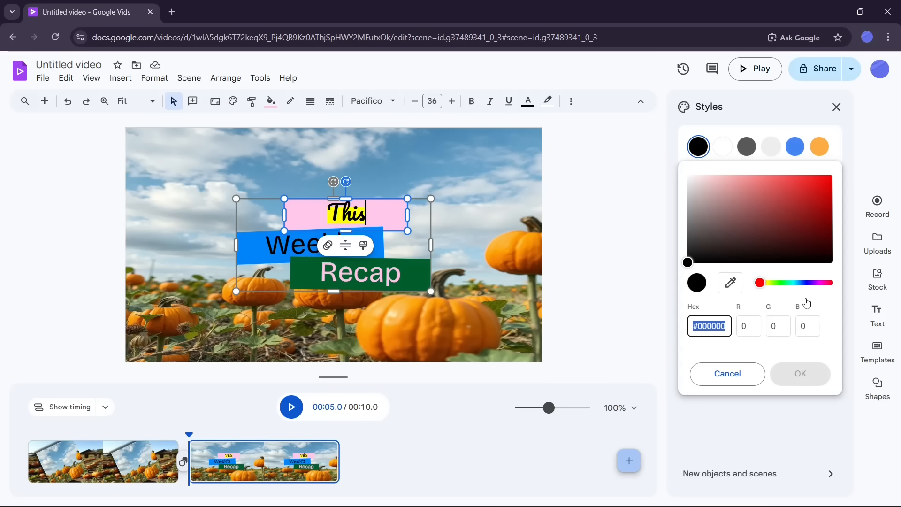
pyautogui.click(731, 282)
pyautogui.click(470, 319)
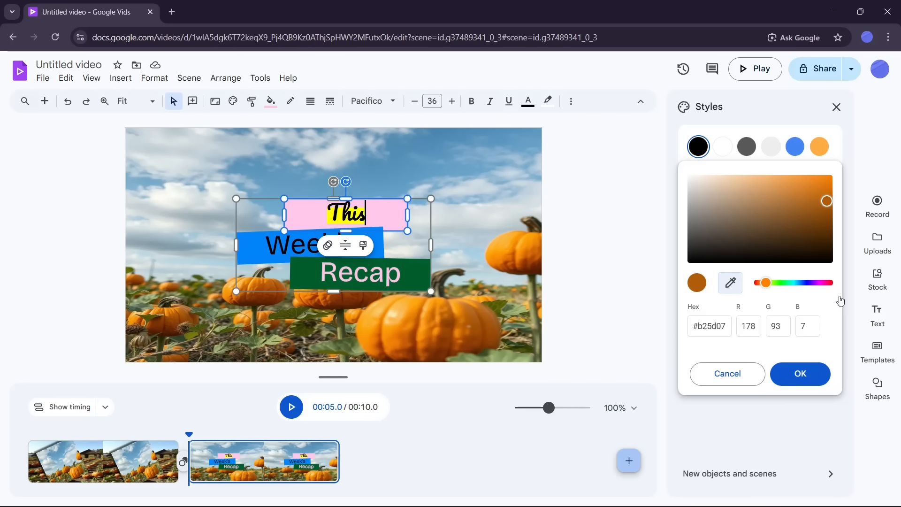
pyautogui.click(799, 375)
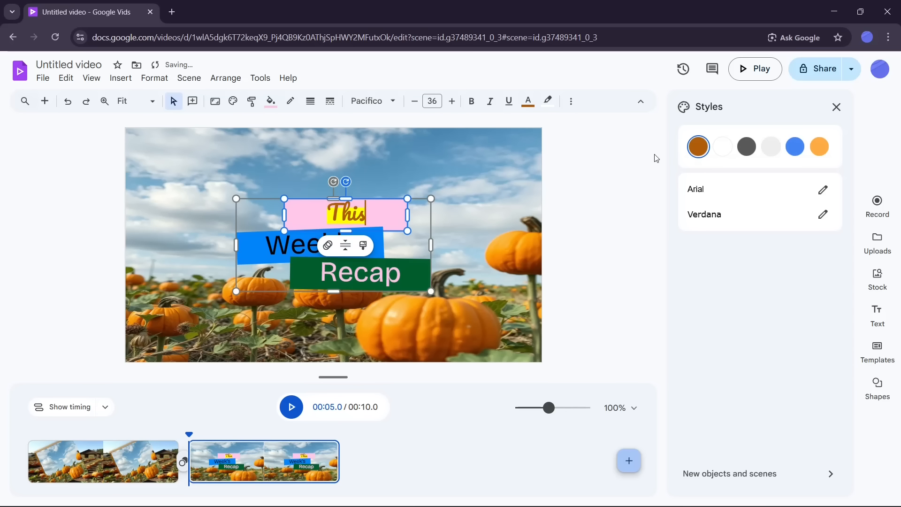